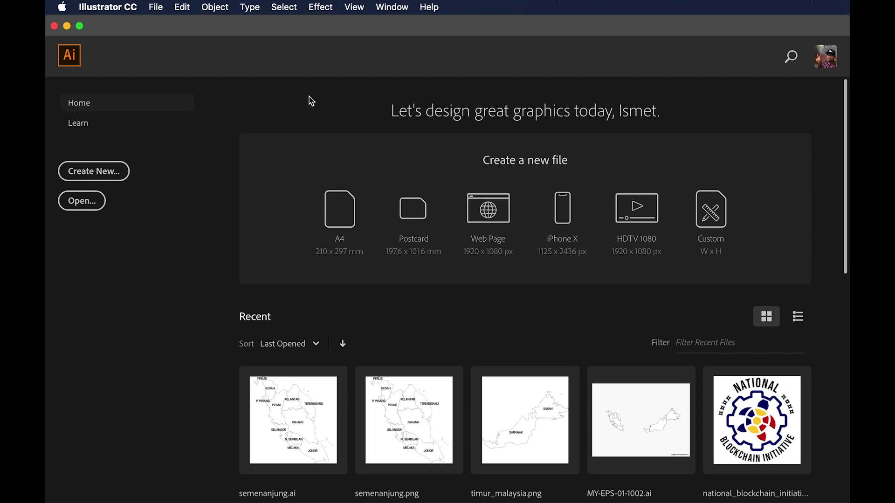
# Start a new document from the Print category's Letter preset and set its units to pixels
pyautogui.click(125, 171)
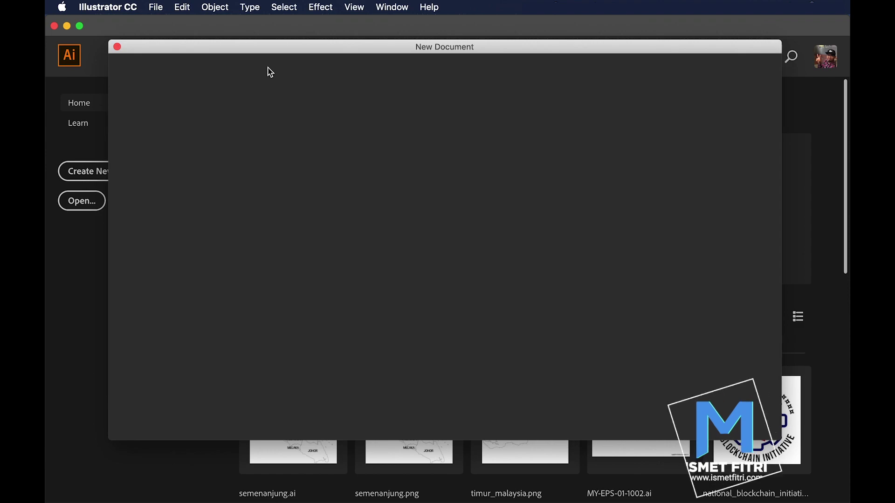
pyautogui.moveTo(287, 54)
pyautogui.mouseDown()
pyautogui.moveTo(298, 68)
pyautogui.moveTo(291, 59)
pyautogui.mouseUp()
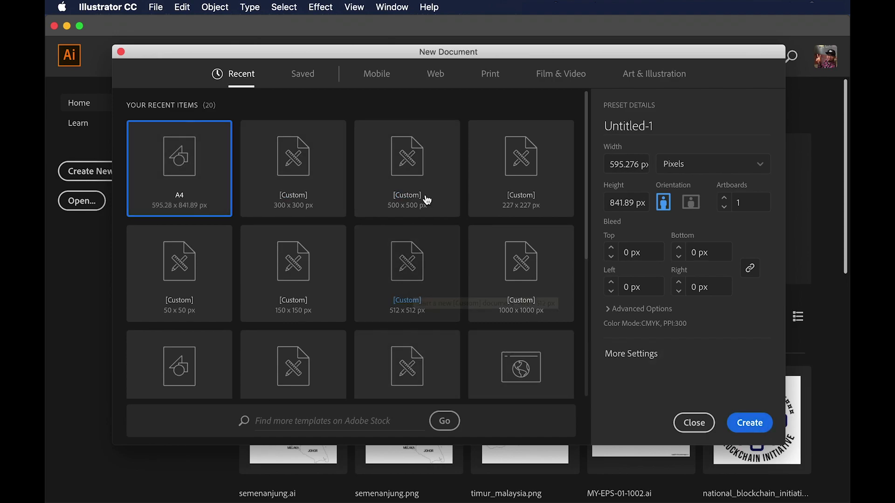
pyautogui.click(491, 75)
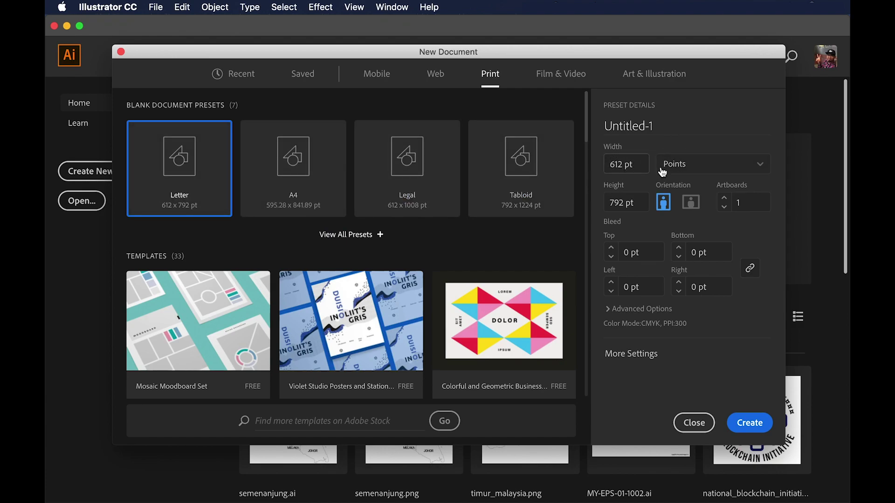
pyautogui.click(719, 169)
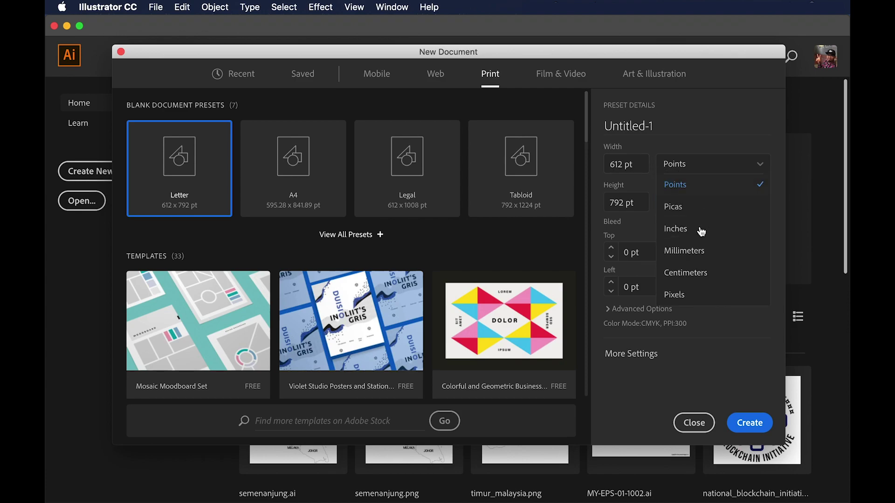
pyautogui.click(688, 295)
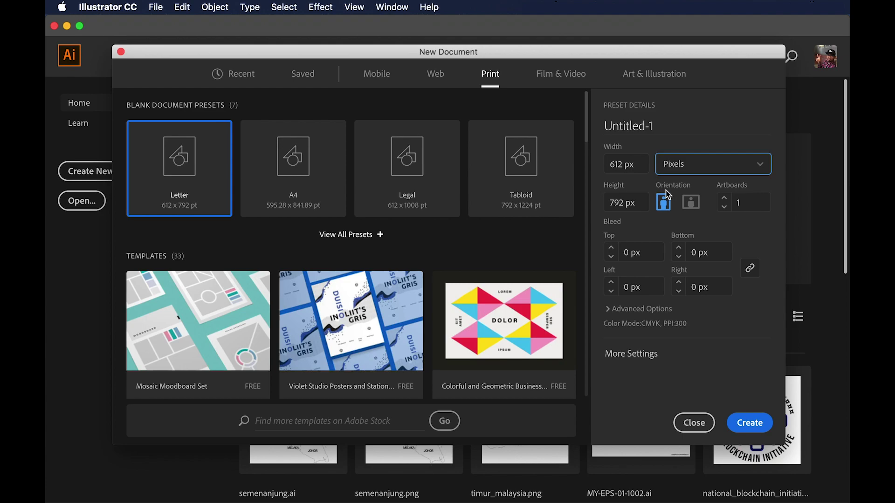
# Name the new document Fundamental and create it
pyautogui.click(660, 128)
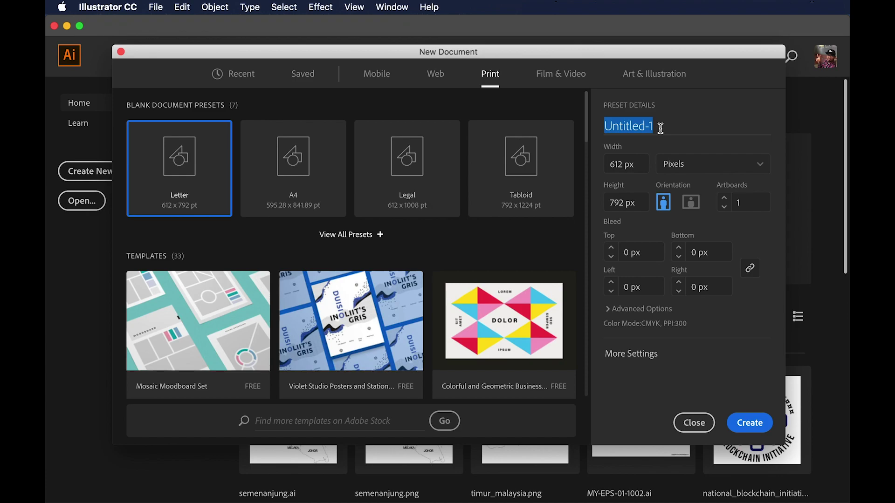
pyautogui.write('Fundan')
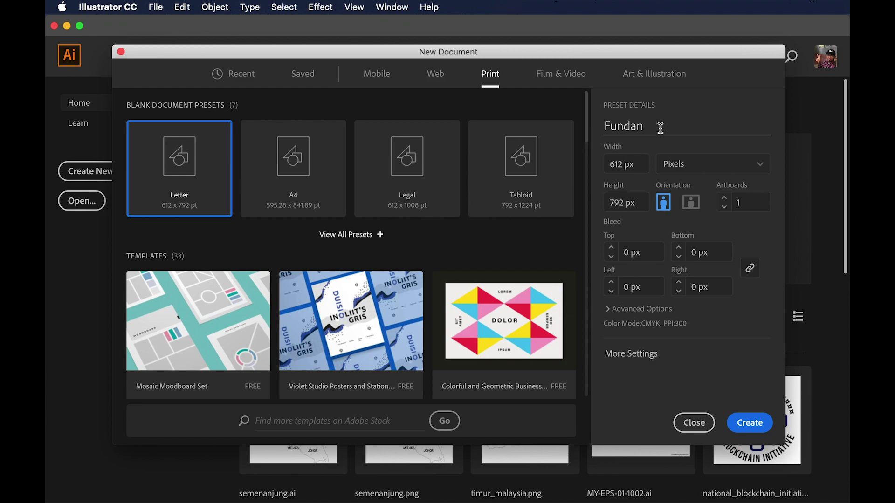
pyautogui.write('ebmental')
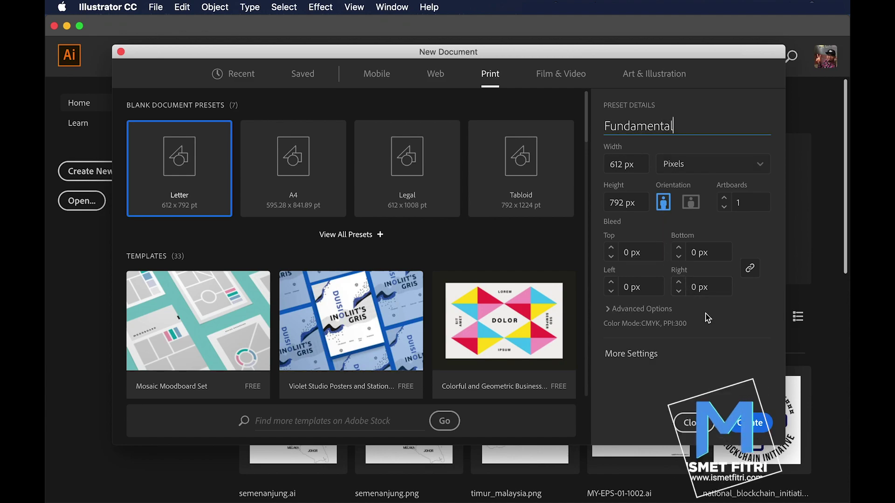
pyautogui.click(756, 426)
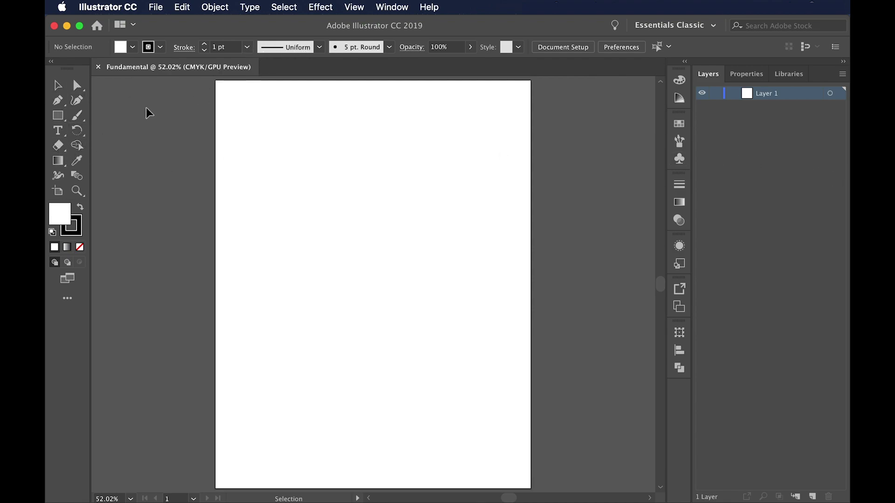
# Switch the toolbar from the Basic to the Advanced set of tools
pyautogui.click(398, 12)
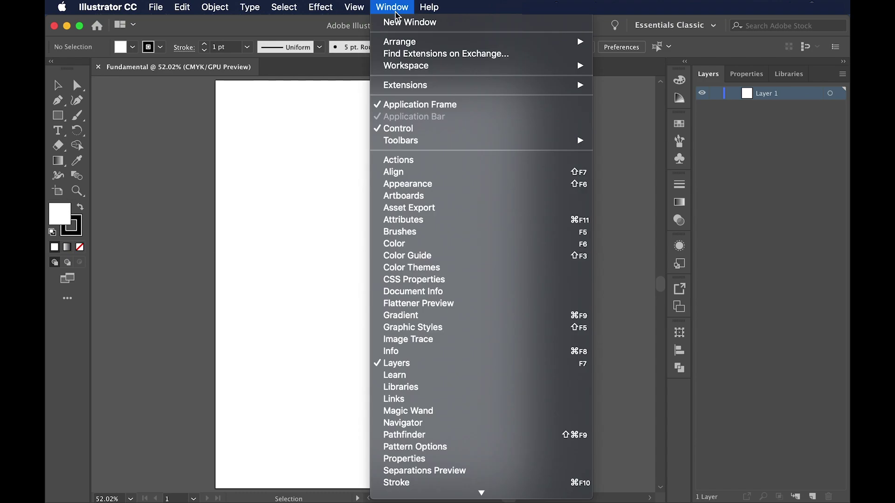
pyautogui.scroll(-5, 410, 292)
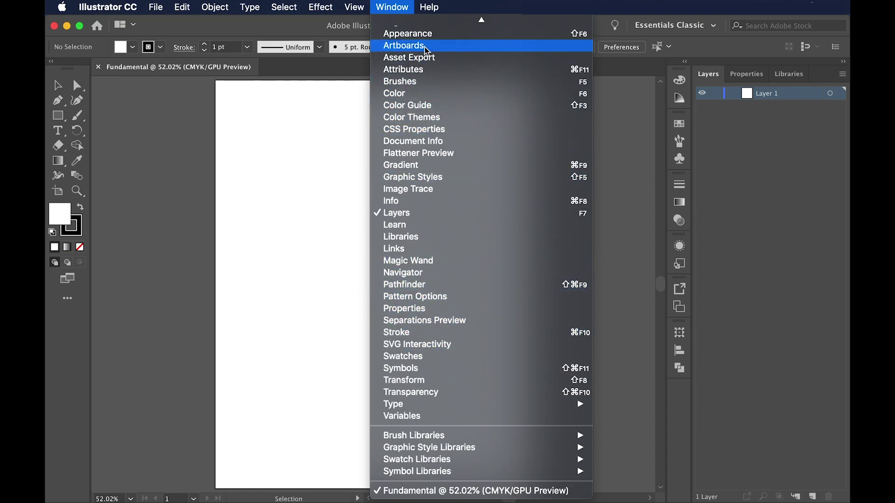
pyautogui.scroll(5, 437, 214)
pyautogui.scroll(2, 437, 214)
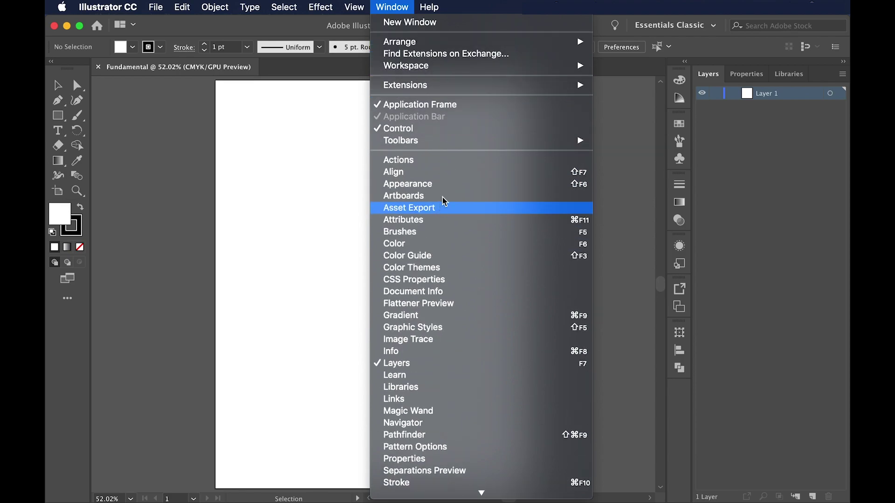
pyautogui.moveTo(435, 140)
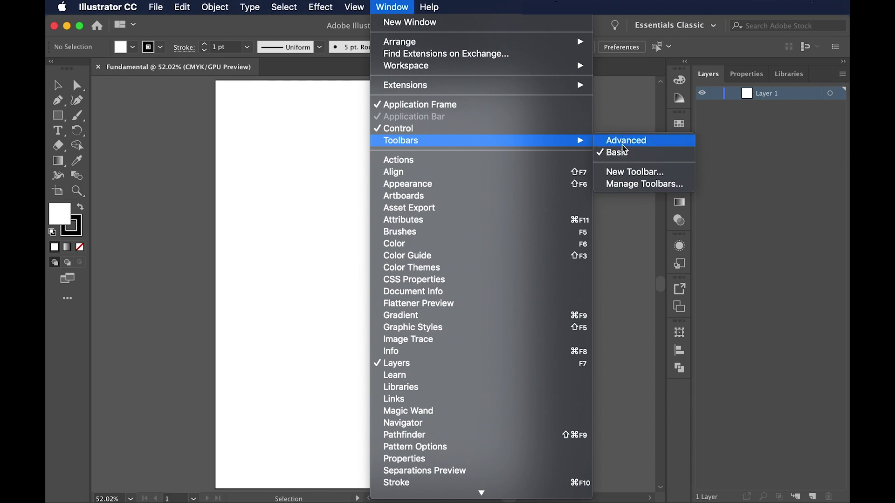
pyautogui.click(623, 147)
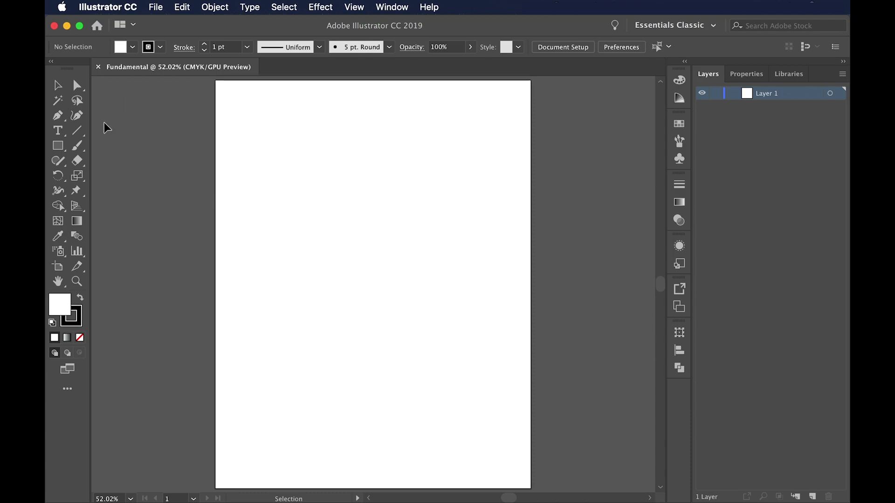
# Choose the Rectangle tool and set a light blue fill with no stroke for new shapes
pyautogui.click(59, 150)
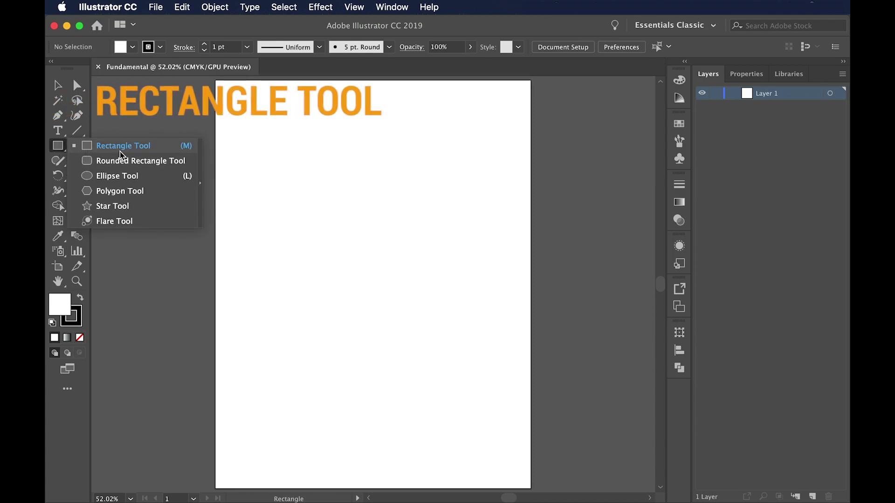
pyautogui.click(119, 150)
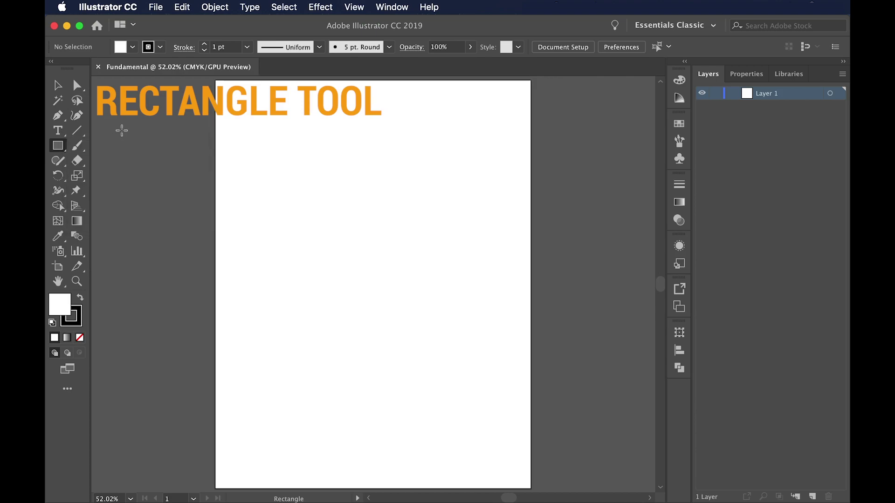
pyautogui.click(133, 47)
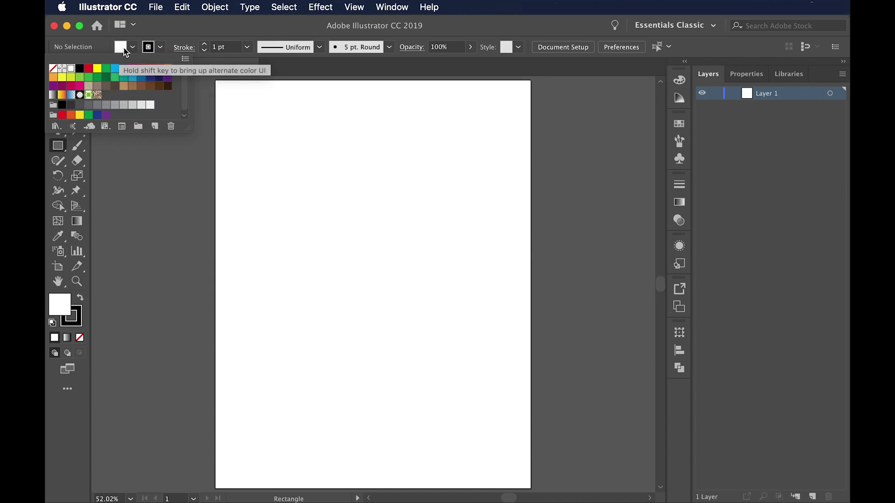
pyautogui.click(155, 46)
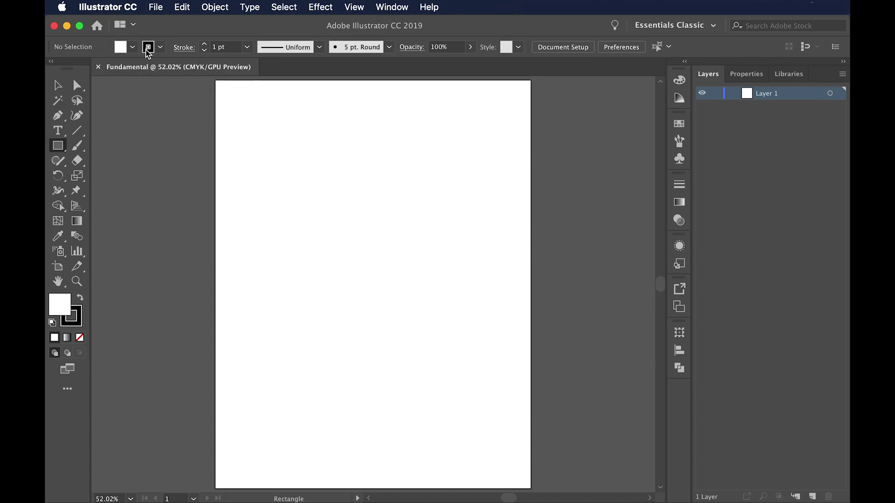
pyautogui.click(162, 48)
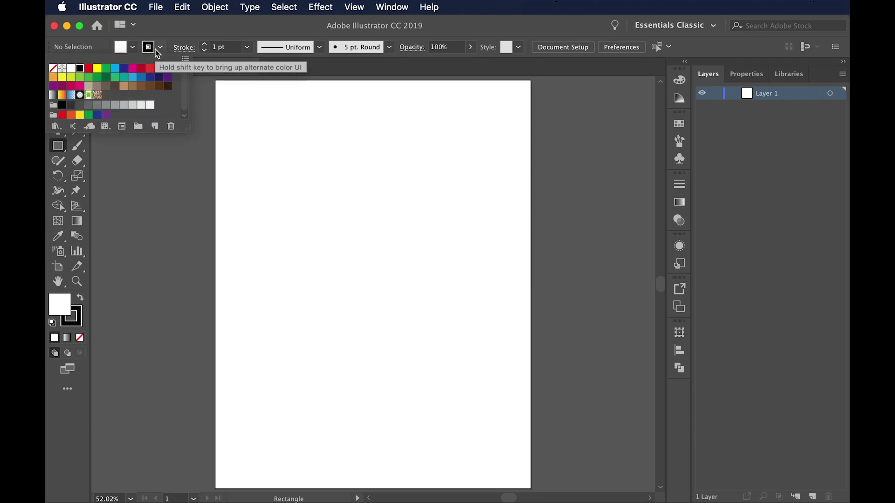
pyautogui.click(142, 39)
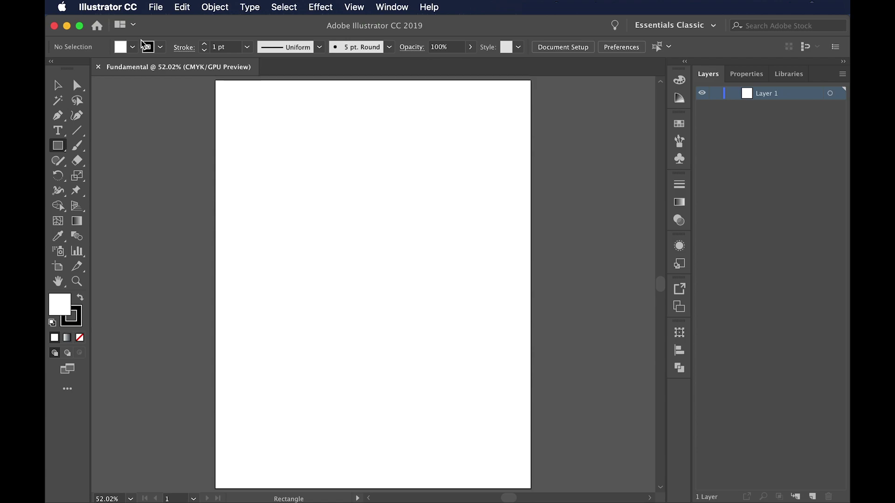
pyautogui.click(132, 51)
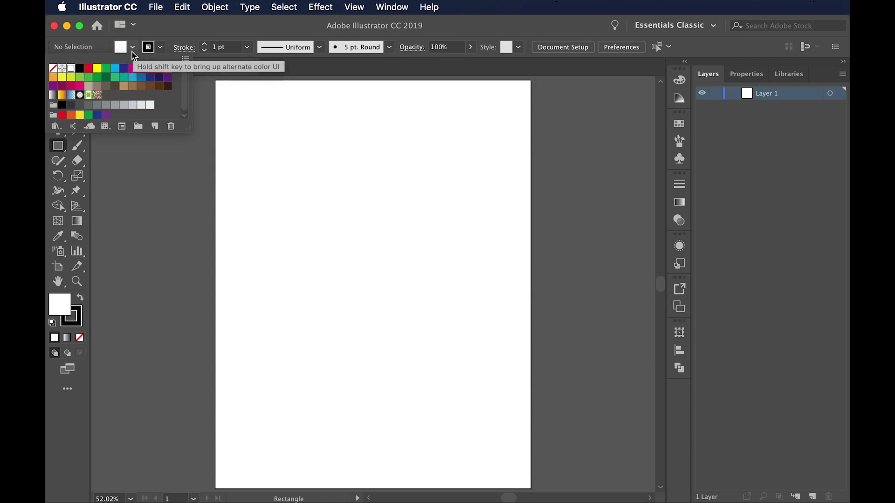
pyautogui.click(115, 74)
pyautogui.click(160, 46)
pyautogui.click(163, 48)
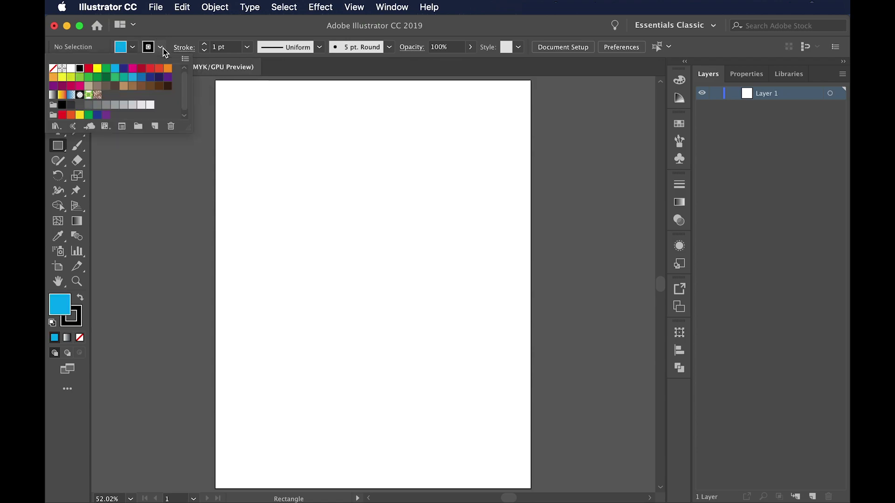
pyautogui.click(53, 68)
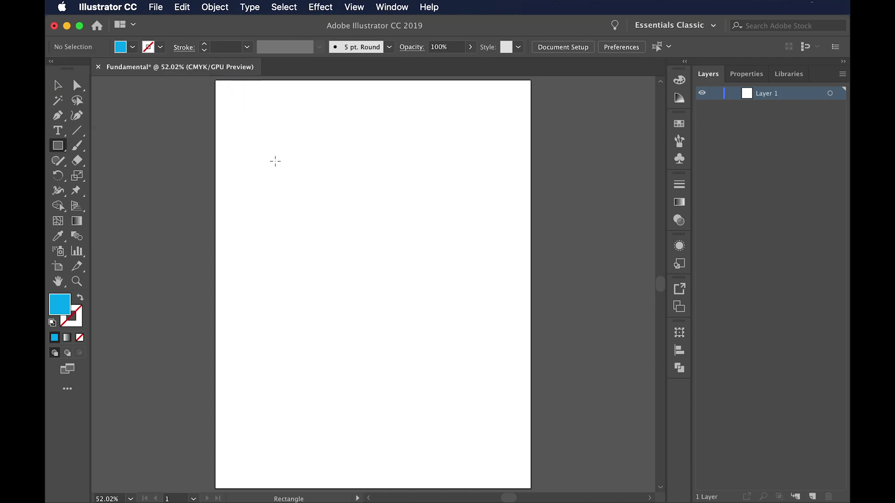
# Draw a blue square in the upper middle of the artboard and a wide rectangle below it, then deselect both
pyautogui.moveTo(278, 156); pyautogui.dragTo(414, 231)
pyautogui.press('v')
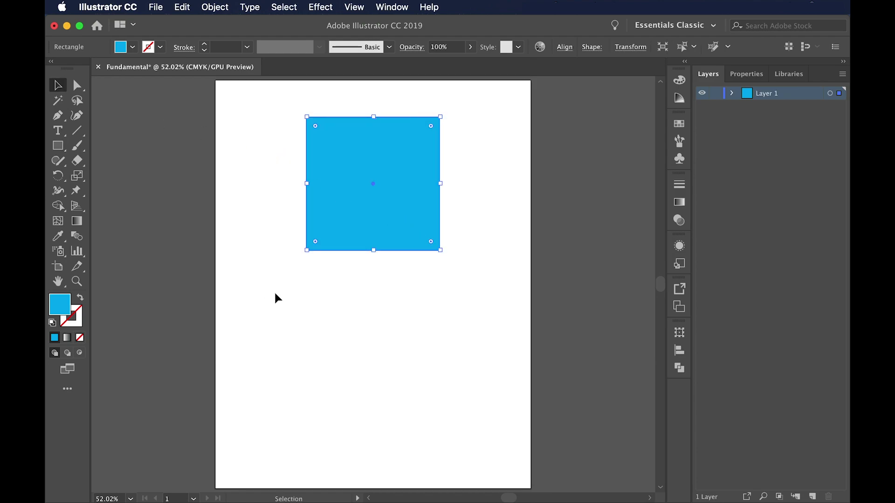
pyautogui.click(62, 149)
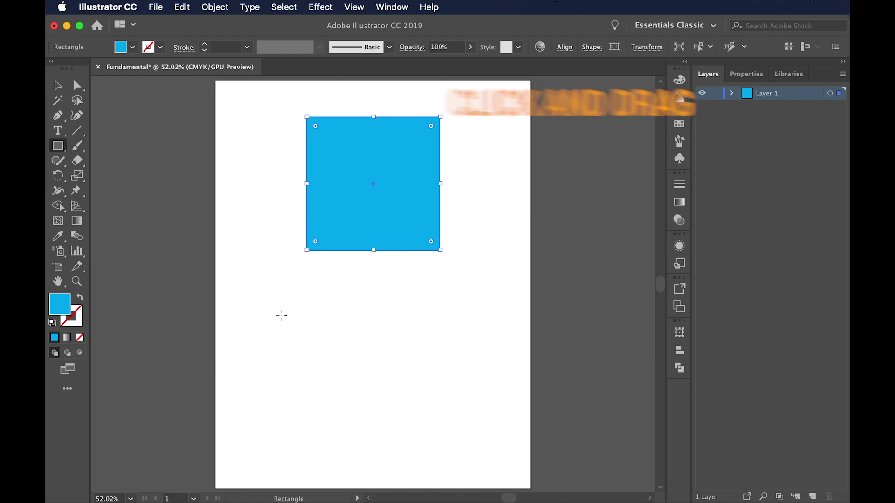
pyautogui.moveTo(257, 287); pyautogui.dragTo(507, 378)
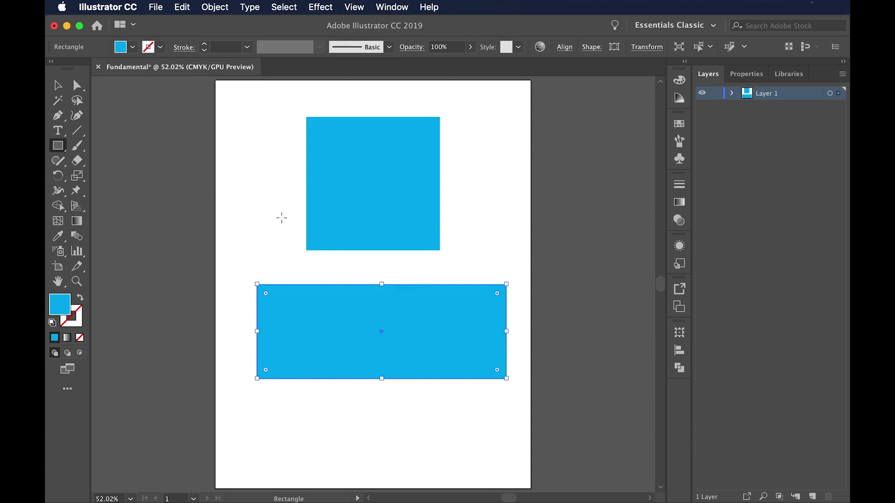
pyautogui.press('v')
pyautogui.moveTo(271, 144); pyautogui.dragTo(364, 328)
pyautogui.click(270, 112)
# Draw a tall rounded rectangle left of the large square and a small rounded square to its right
pyautogui.click(59, 147)
pyautogui.moveTo(60, 152); pyautogui.dragTo(119, 161)
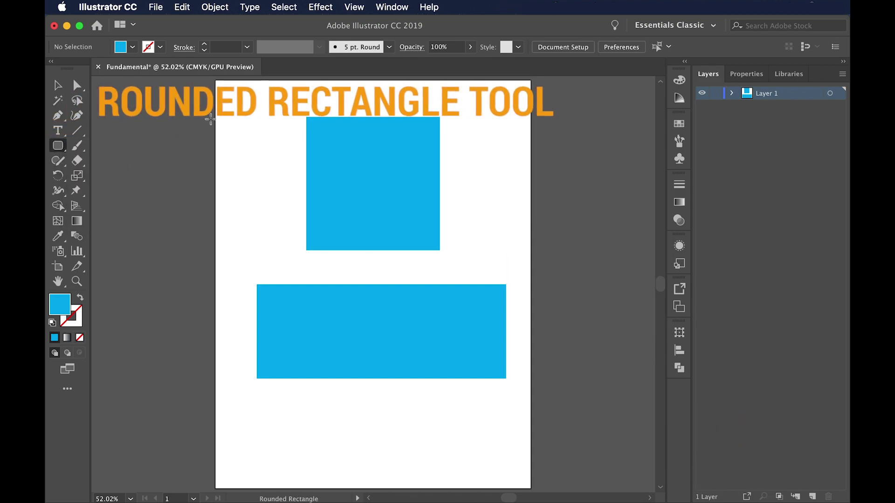
pyautogui.moveTo(225, 101); pyautogui.dragTo(279, 239)
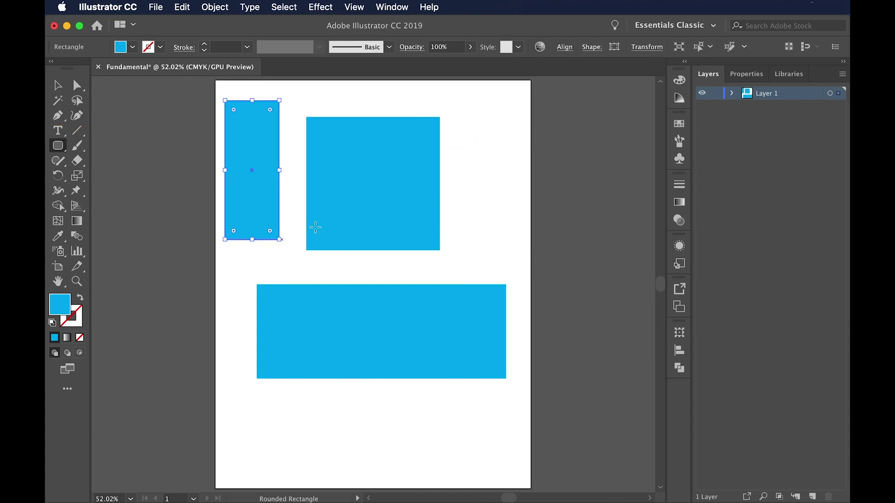
pyautogui.moveTo(466, 121); pyautogui.dragTo(478, 170)
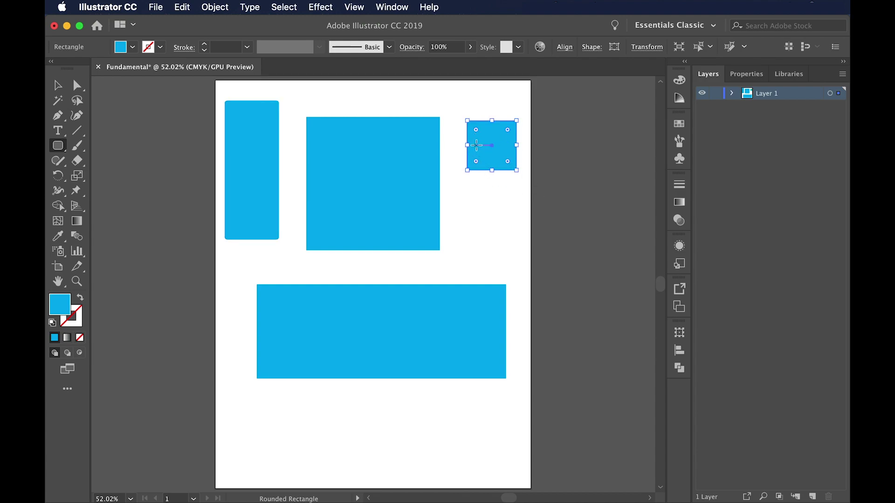
# Draw a flat ellipse and a circle side by side below the wide rectangle with the Ellipse tool
pyautogui.click(57, 146)
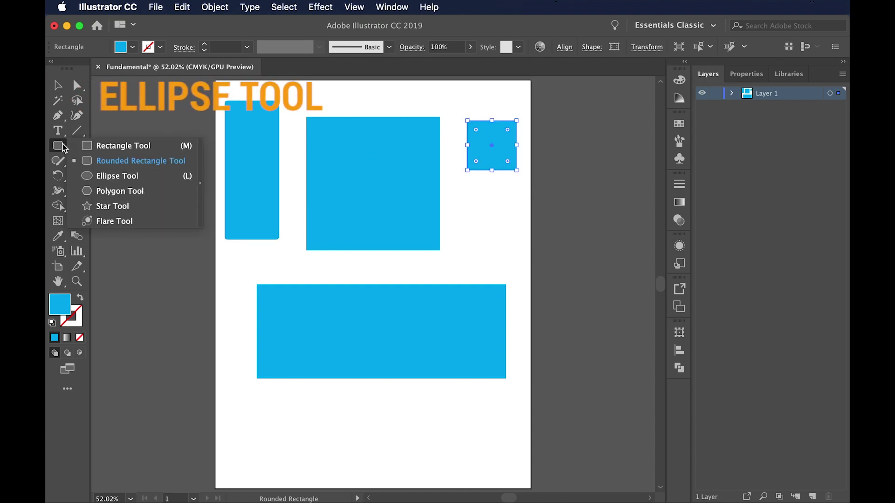
pyautogui.click(113, 176)
pyautogui.moveTo(236, 427); pyautogui.dragTo(317, 461)
pyautogui.moveTo(366, 392); pyautogui.dragTo(440, 465)
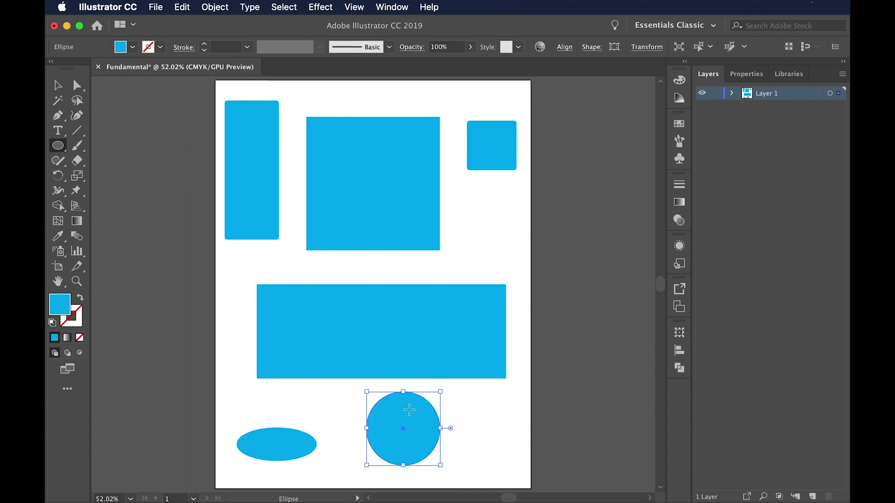
# Delete the wide rectangle, both rounded rectangles, the ellipse and the circle, keeping only the large blue square
pyautogui.press('v')
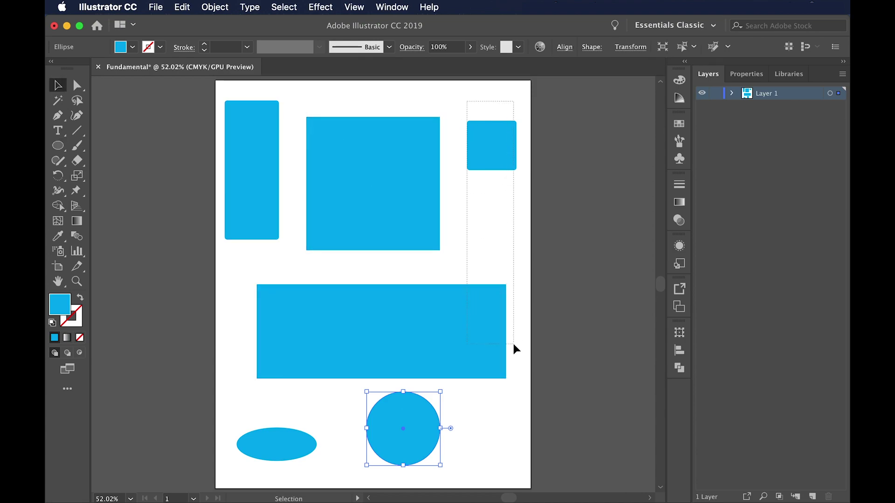
pyautogui.moveTo(513, 345); pyautogui.dragTo(513, 344)
pyautogui.press('Delete')
pyautogui.moveTo(466, 370); pyautogui.dragTo(265, 437)
pyautogui.press('Delete')
pyautogui.click(249, 195)
pyautogui.press('Delete')
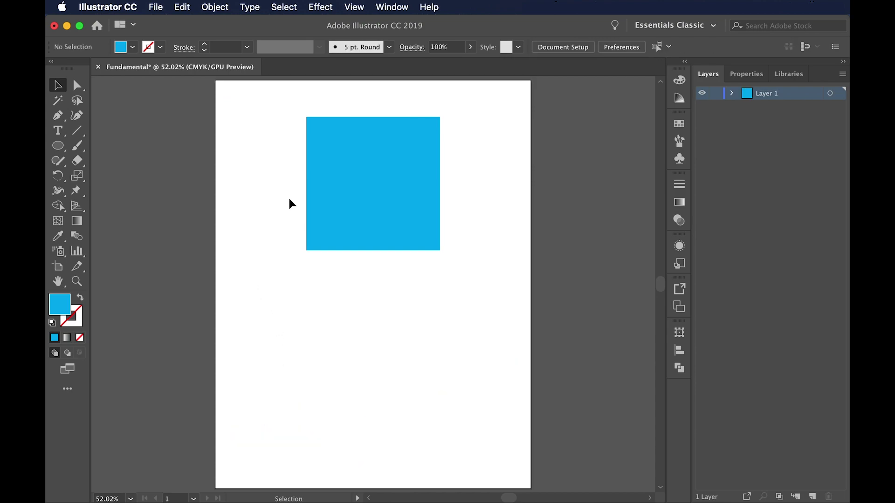
# Move the blue square down to the centre of the artboard and select it with the Selection tool
pyautogui.moveTo(390, 206); pyautogui.dragTo(394, 299)
pyautogui.click(410, 184)
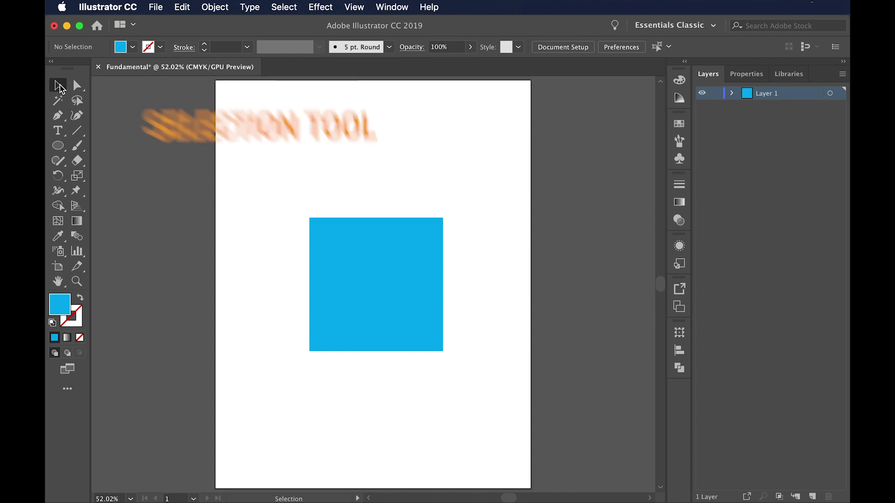
pyautogui.click(370, 286)
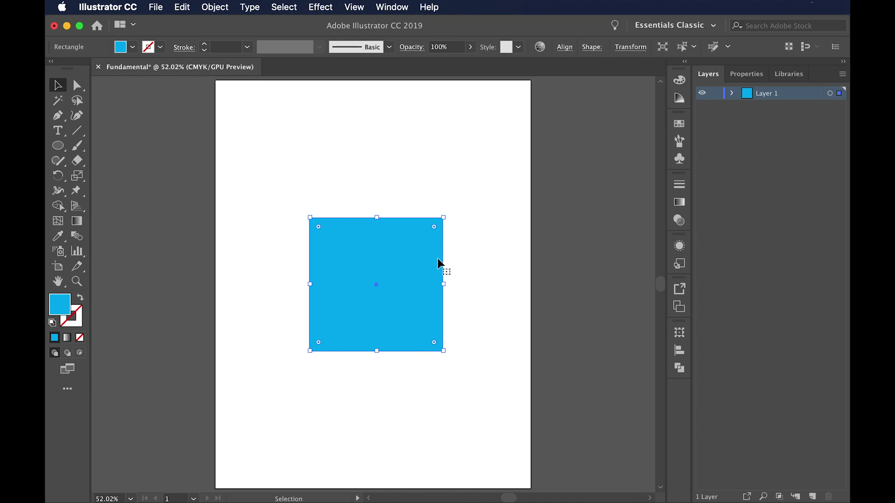
# Deselect and reselect the blue square, and find the option that hides or shows its bounding box
pyautogui.click(284, 143)
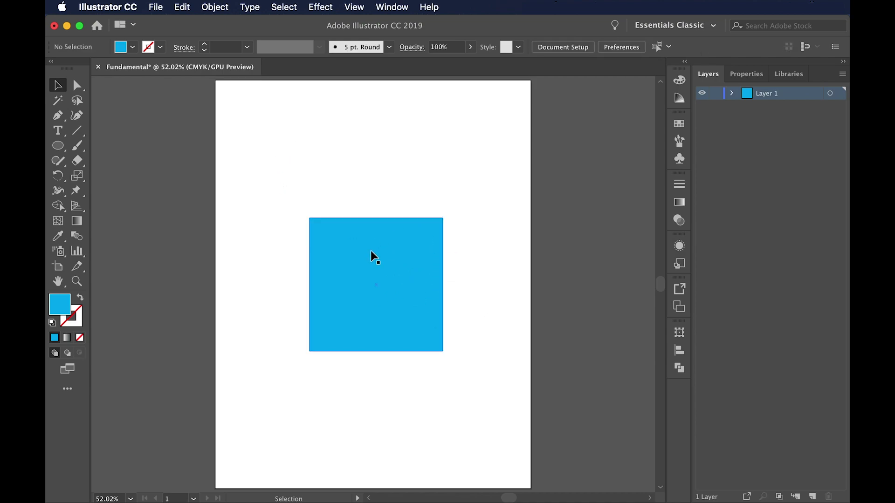
pyautogui.click(372, 254)
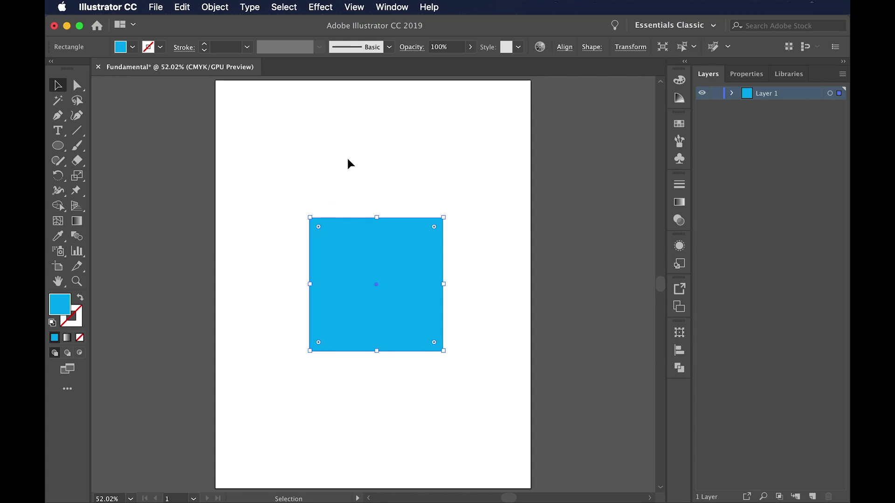
pyautogui.click(357, 8)
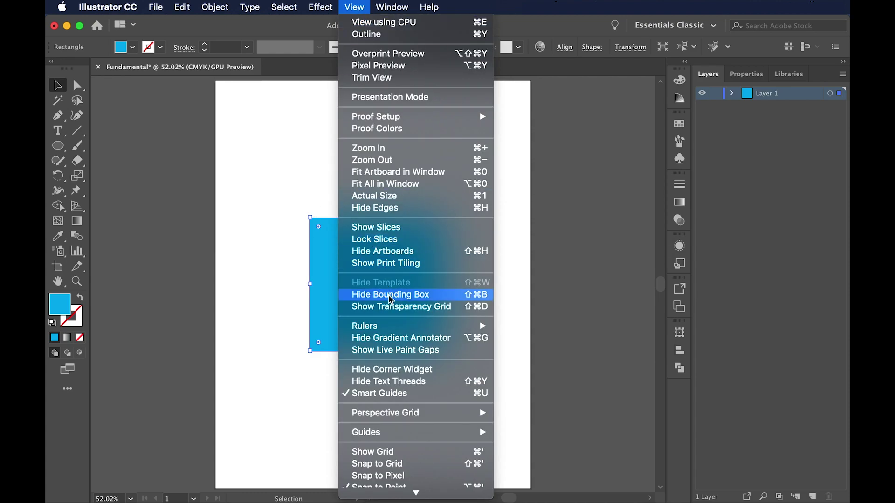
pyautogui.click(340, 235)
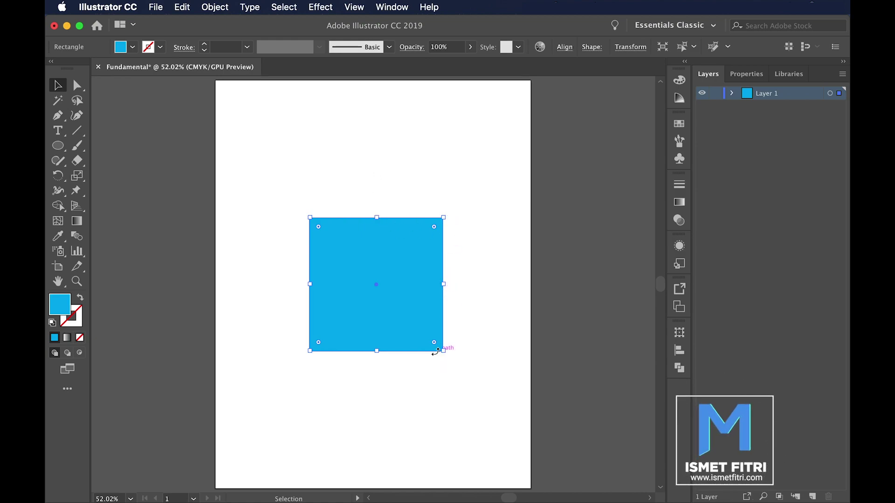
# Try stretching the square taller, squashing it shorter and shrinking it from its top-right corner, undoing each resize
pyautogui.moveTo(377, 215); pyautogui.dragTo(380, 130)
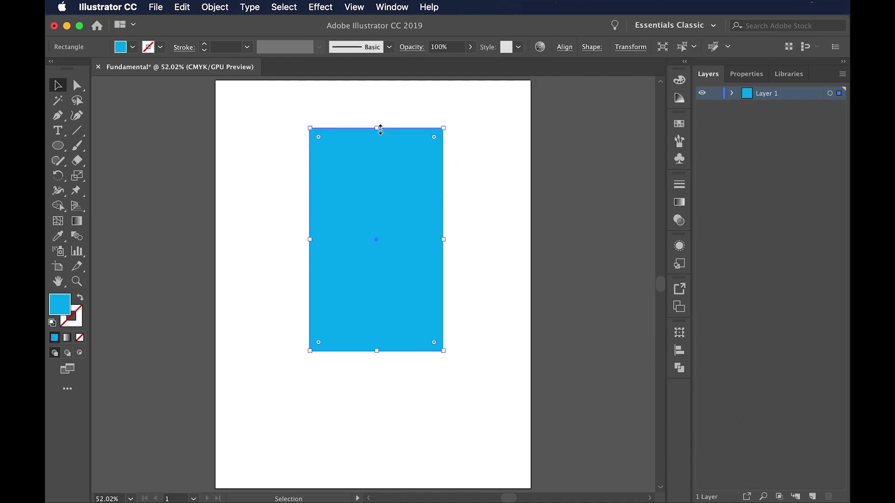
pyautogui.press('super+z')
pyautogui.moveTo(378, 215); pyautogui.dragTo(384, 276)
pyautogui.press('super+z')
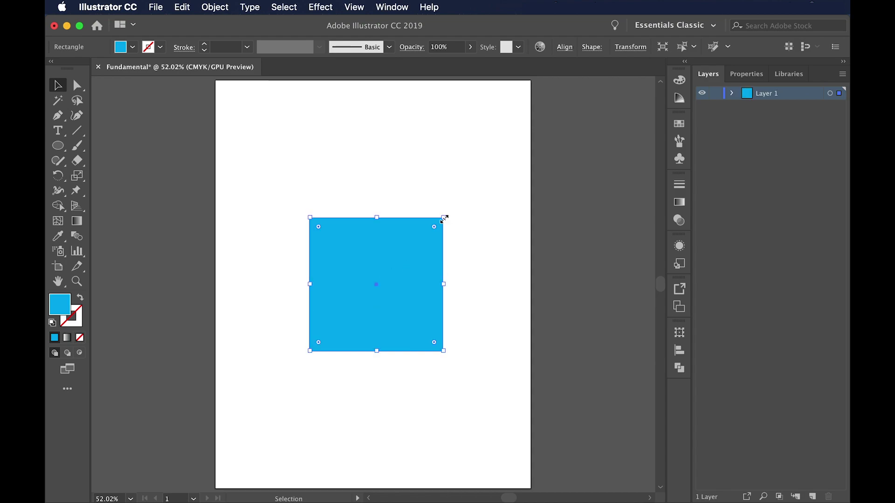
pyautogui.moveTo(444, 219); pyautogui.dragTo(376, 279)
pyautogui.press('super+z')
# Try rounding all four corners of the blue square into a full circle, undo the rounding and deselect the square
pyautogui.click(363, 9)
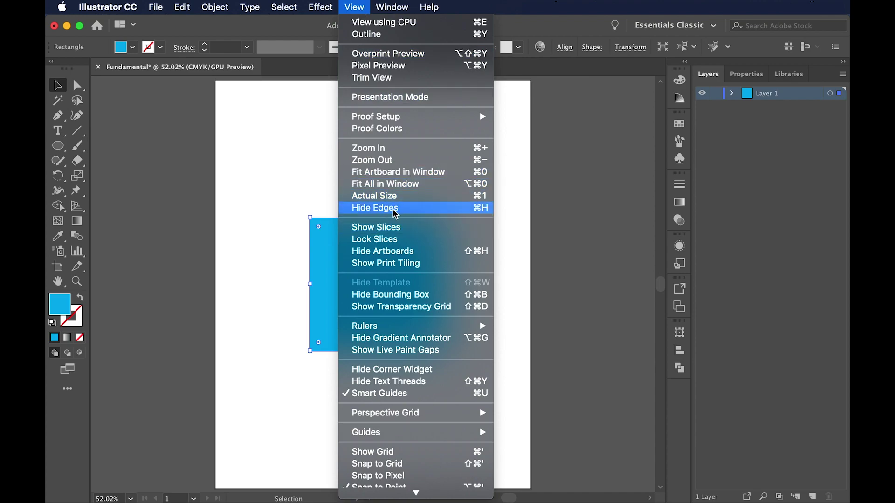
pyautogui.click(308, 199)
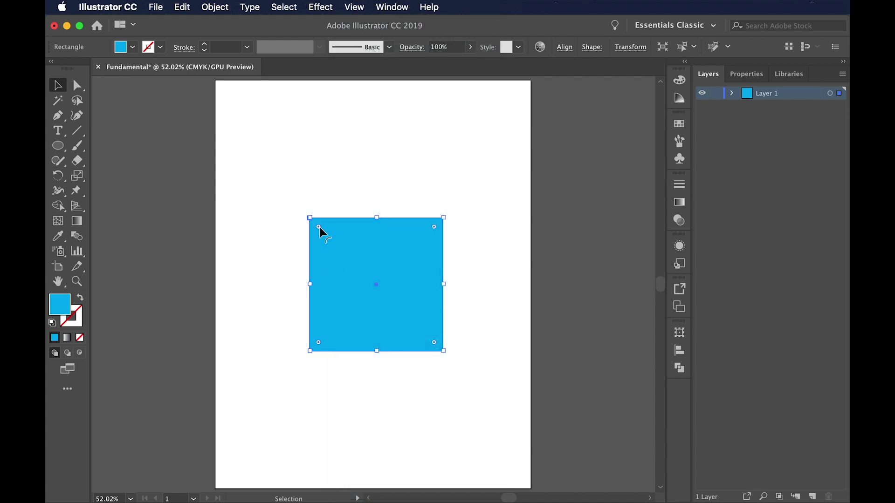
pyautogui.moveTo(319, 227); pyautogui.dragTo(386, 298)
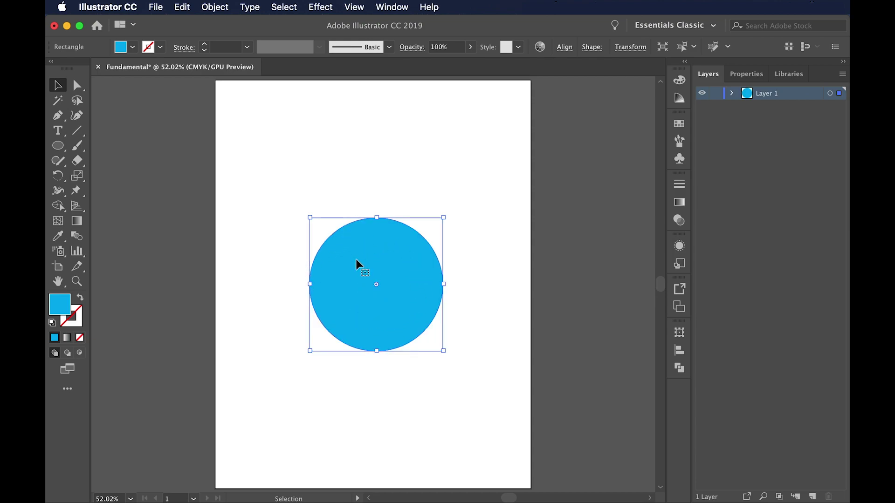
pyautogui.press('super+z')
pyautogui.click(342, 173)
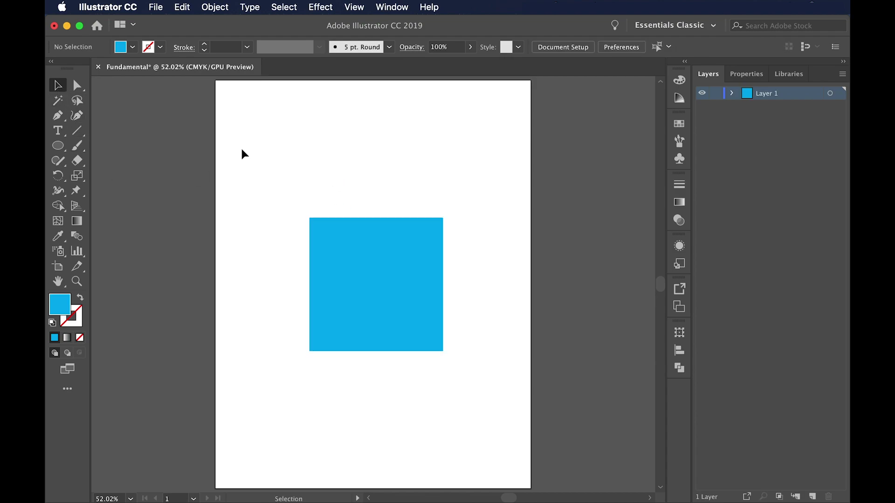
# Select the square's top-left, top-right and bottom-right anchor points together with the Direct Selection tool, and clear the selection
pyautogui.click(79, 87)
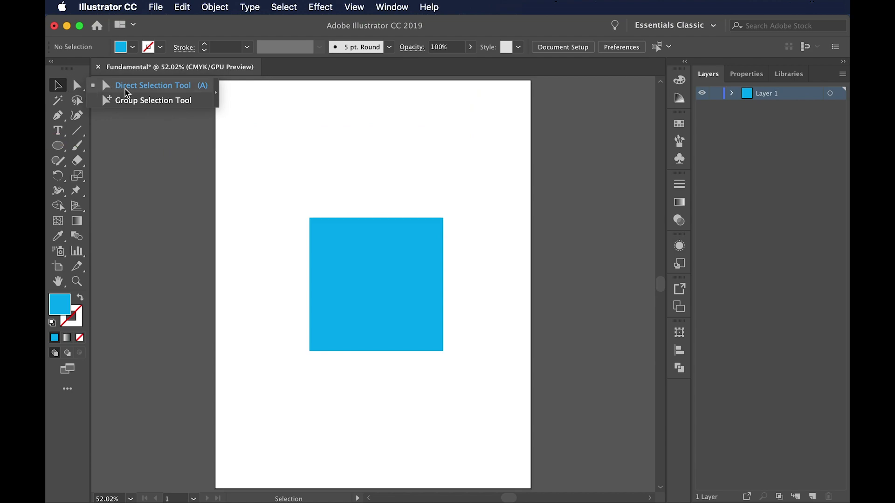
pyautogui.click(159, 93)
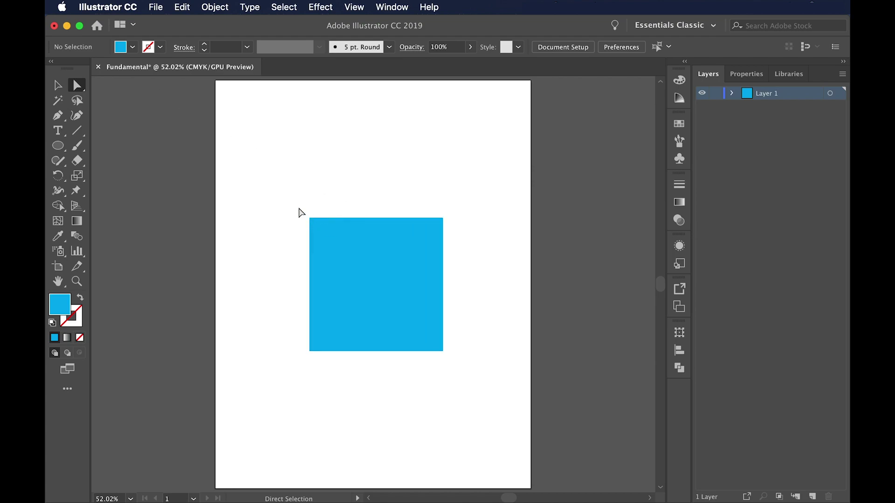
pyautogui.moveTo(285, 186); pyautogui.dragTo(367, 266)
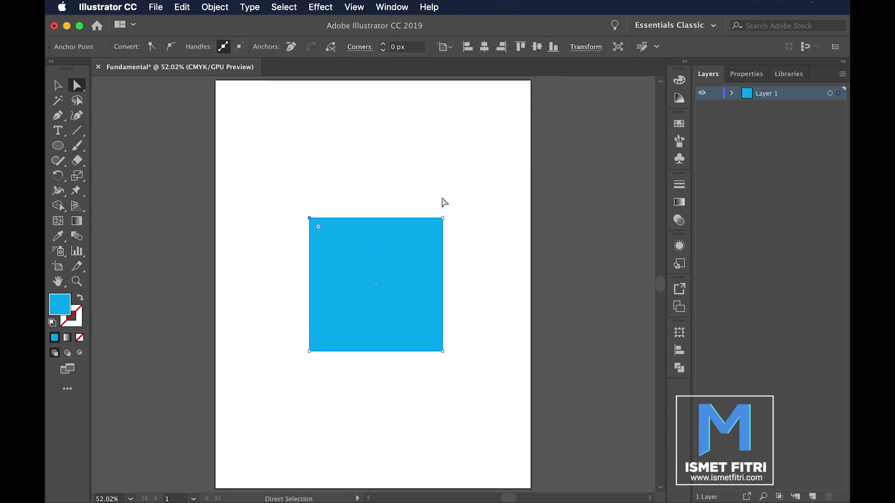
pyautogui.moveTo(535, 184); pyautogui.dragTo(265, 253)
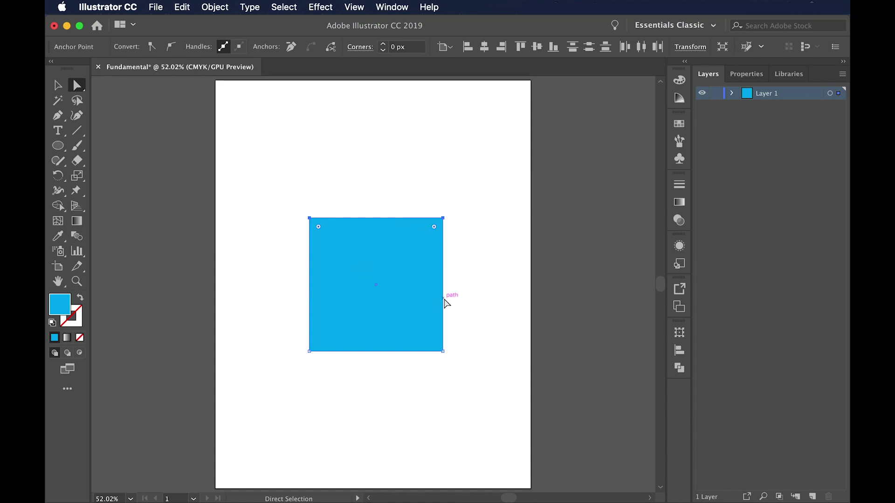
pyautogui.moveTo(473, 310); pyautogui.dragTo(431, 373)
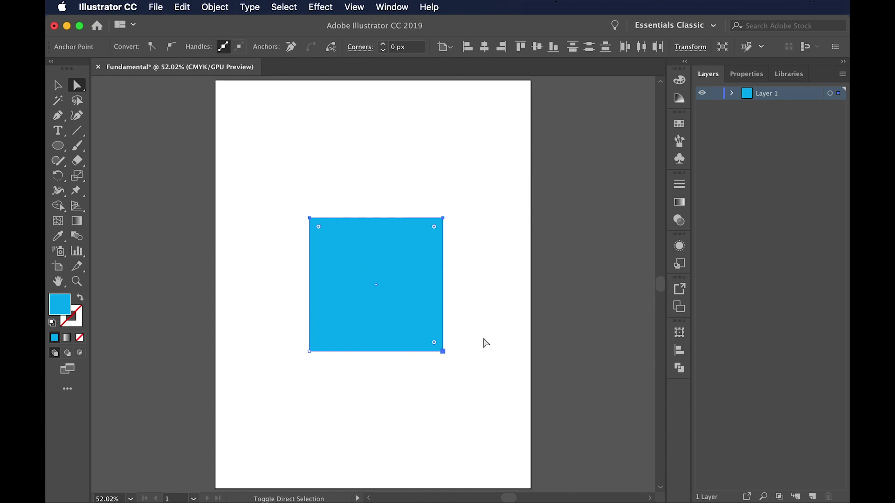
pyautogui.click(376, 167)
# Try pulling only the square's top-left anchor point outward, up and to the left, and undo the distortion
pyautogui.moveTo(289, 198); pyautogui.dragTo(330, 246)
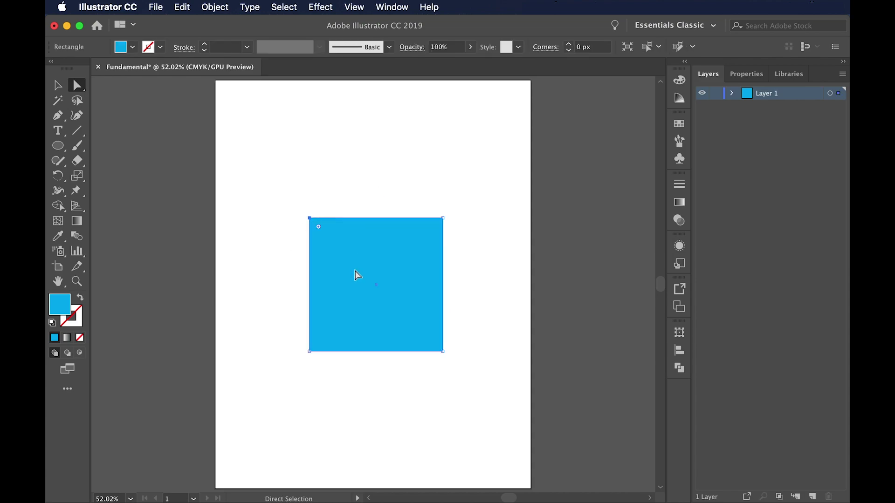
pyautogui.moveTo(311, 218); pyautogui.dragTo(275, 203)
pyautogui.press('super+z')
pyautogui.press('super+z')
pyautogui.press('super+z')
# Try rounding only the square's top-left corner to a radius of about 258.54 px, and undo it
pyautogui.click(307, 216)
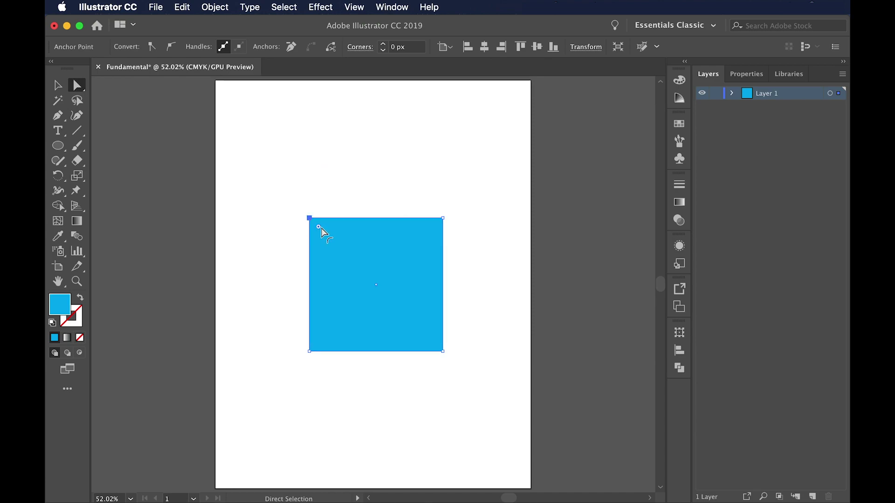
pyautogui.moveTo(319, 228); pyautogui.dragTo(464, 371)
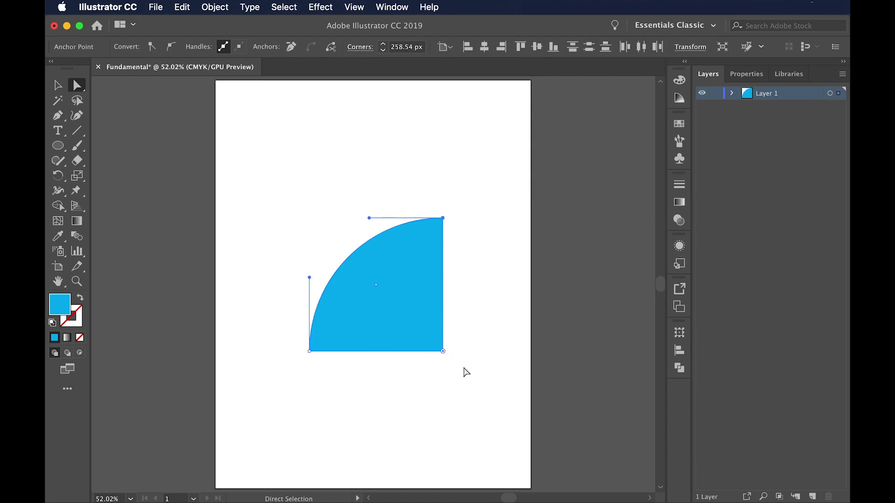
pyautogui.press('super+z')
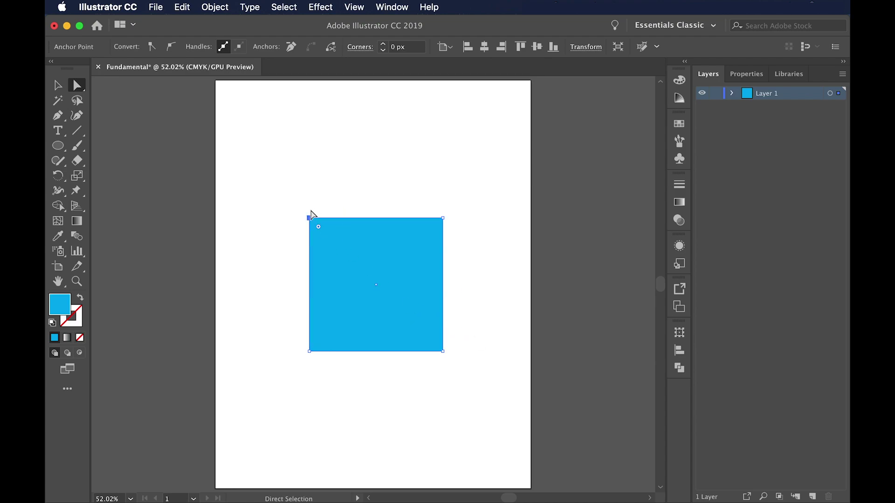
# Try rounding only the square's bottom-right corner to a radius of about 247.93 px, and undo it
pyautogui.moveTo(466, 323); pyautogui.dragTo(402, 396)
pyautogui.moveTo(435, 343); pyautogui.dragTo(310, 218)
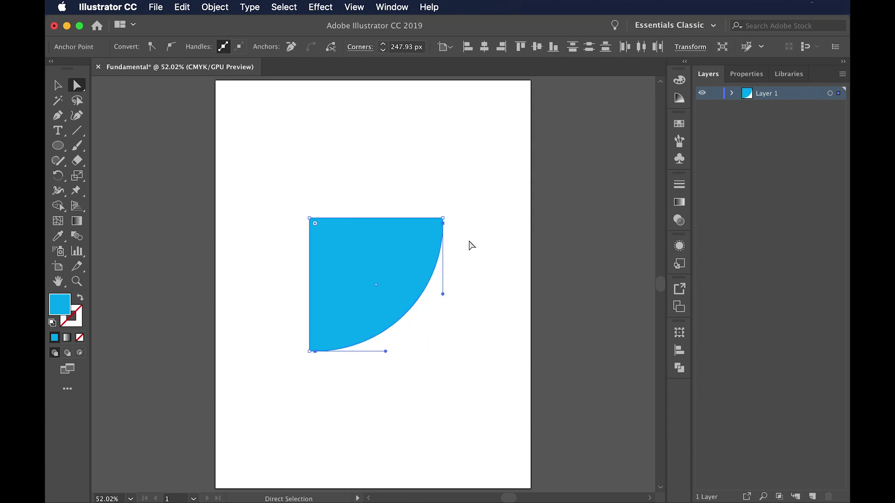
pyautogui.press('super+z')
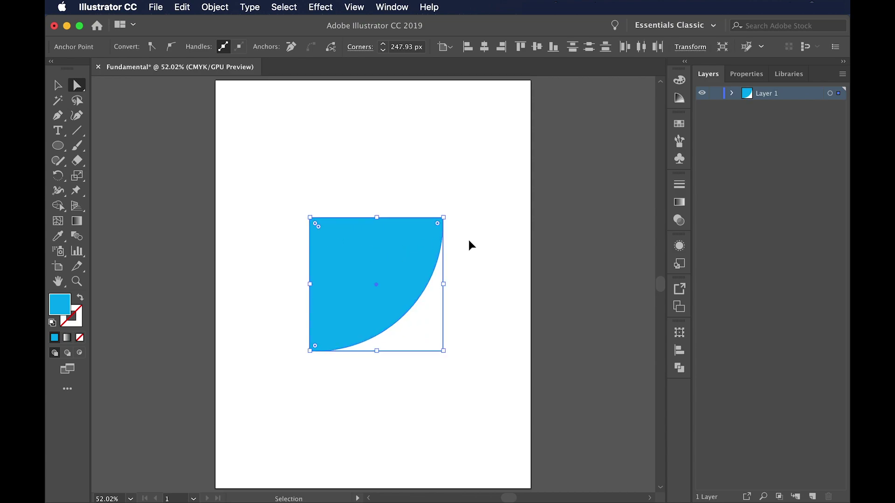
# Return to the Selection tool and delete the blue square from the artboard
pyautogui.press('v')
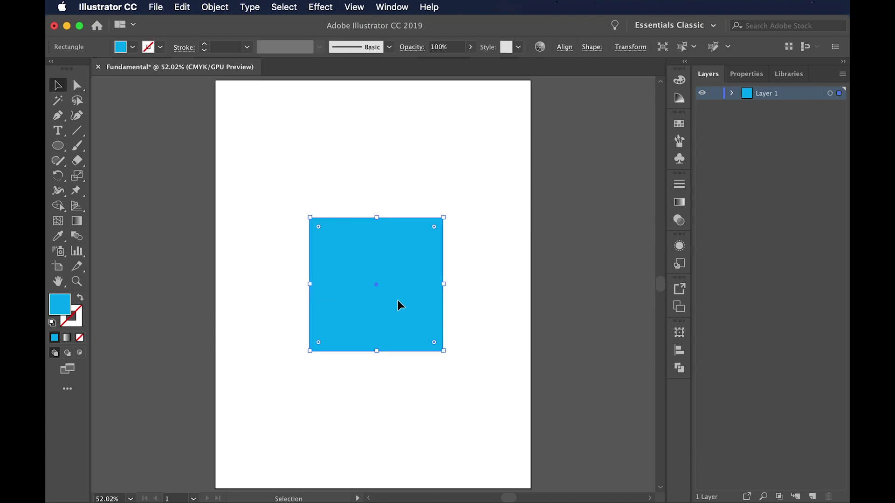
pyautogui.press('Delete')
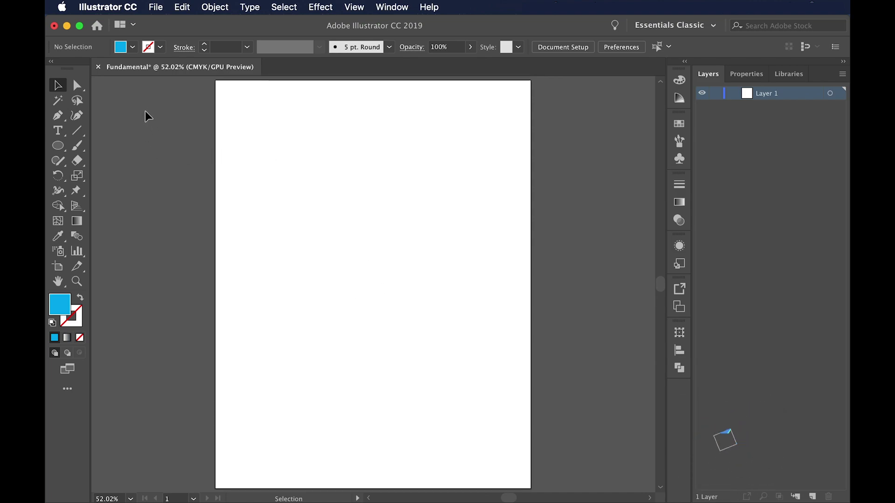
# Draw a yellow-filled rectangle about 478 px wide and 357 px high on the artboard with the Rectangle tool
pyautogui.click(57, 146)
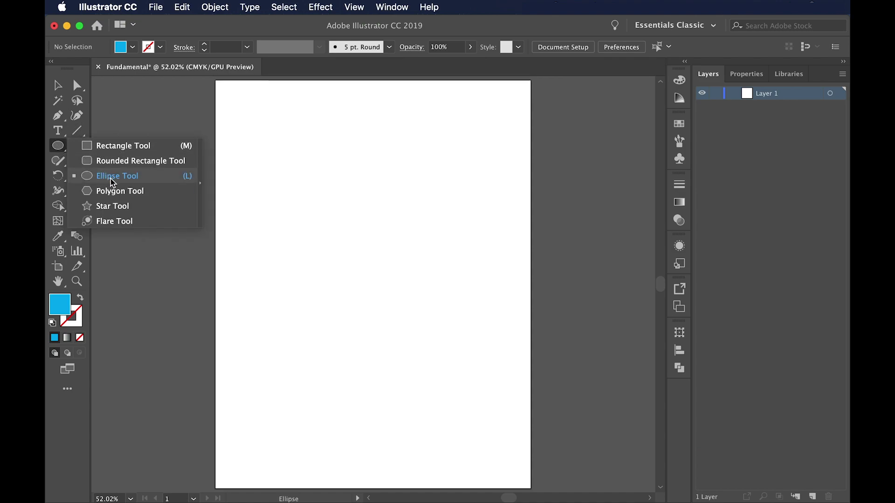
pyautogui.click(119, 149)
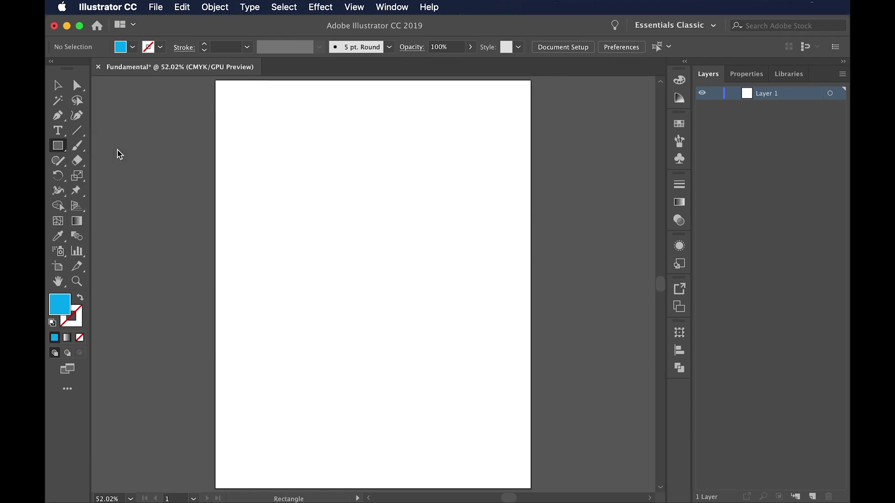
pyautogui.click(133, 48)
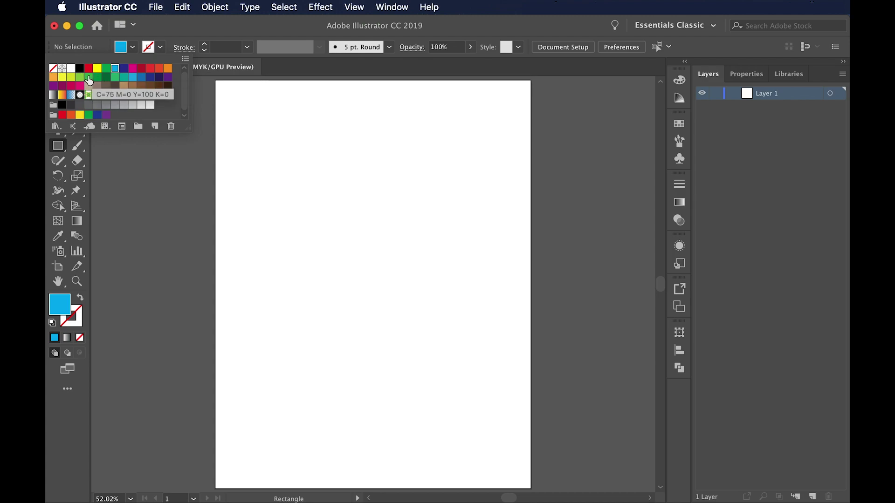
pyautogui.click(63, 78)
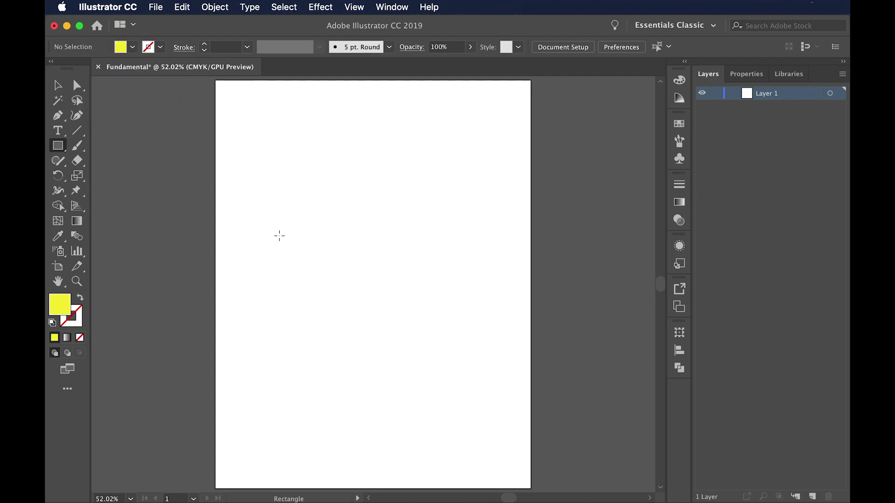
pyautogui.moveTo(256, 218); pyautogui.dragTo(502, 402)
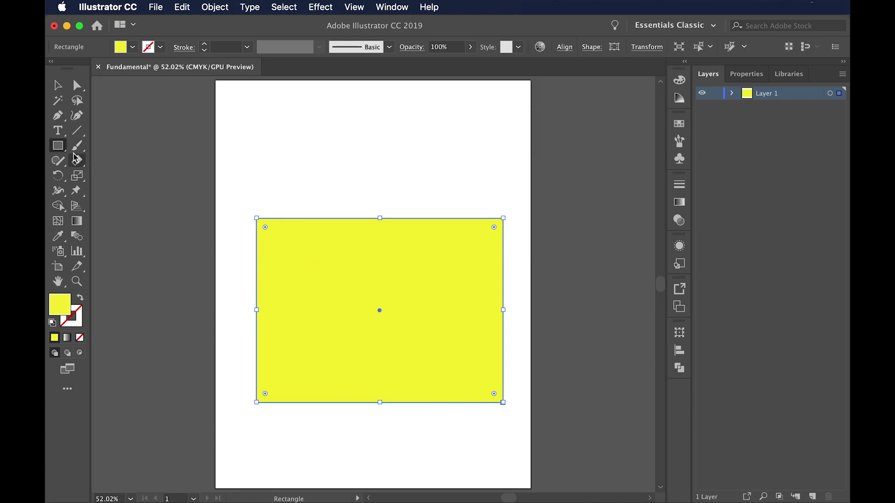
pyautogui.click(304, 192)
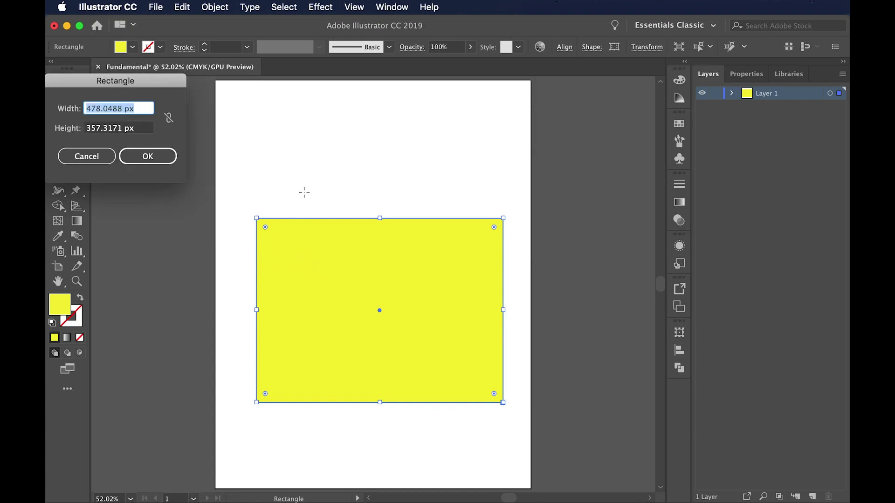
pyautogui.click(111, 150)
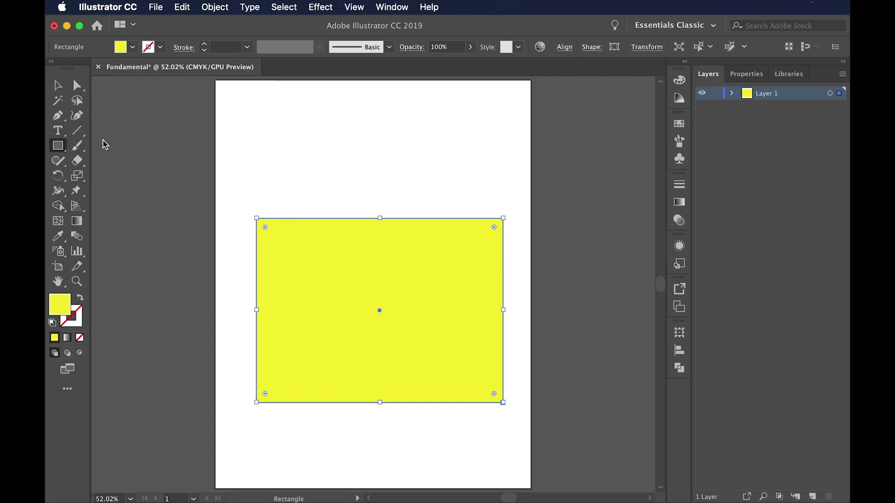
# Try a white fill on the yellow rectangle, expand Layer 1 to list its contents, and undo the fill change
pyautogui.click(133, 47)
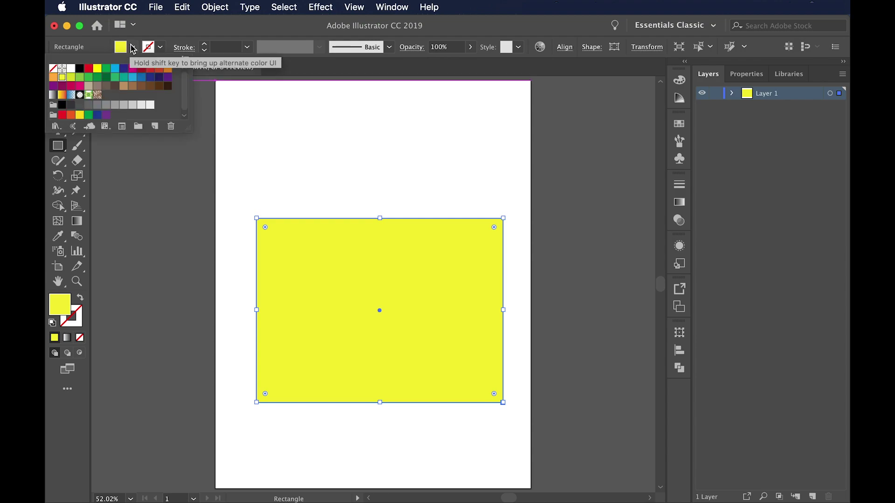
pyautogui.click(71, 70)
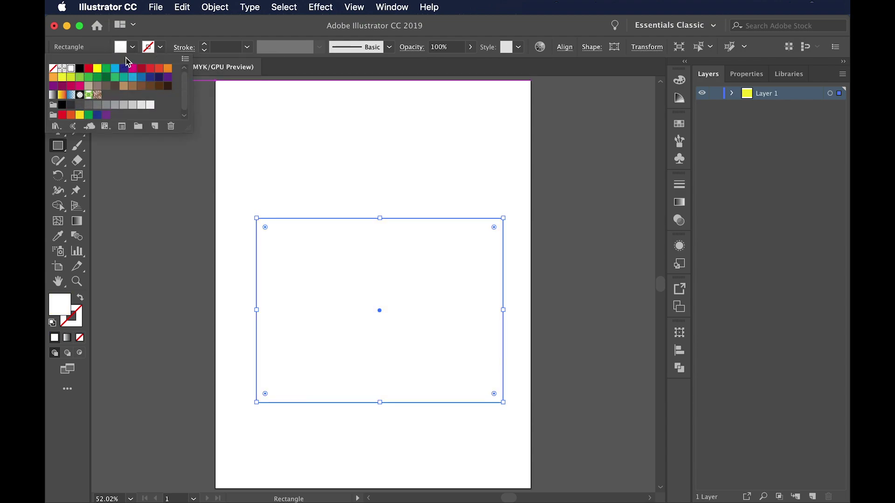
pyautogui.press('Escape')
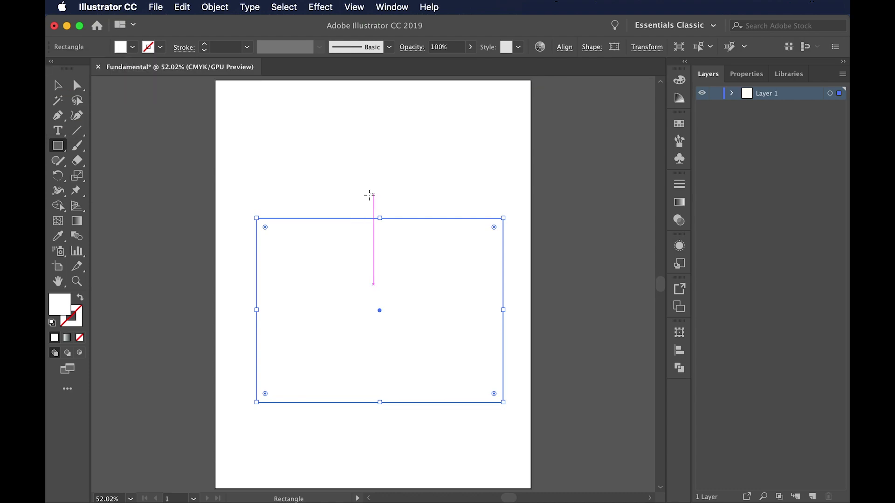
pyautogui.click(731, 93)
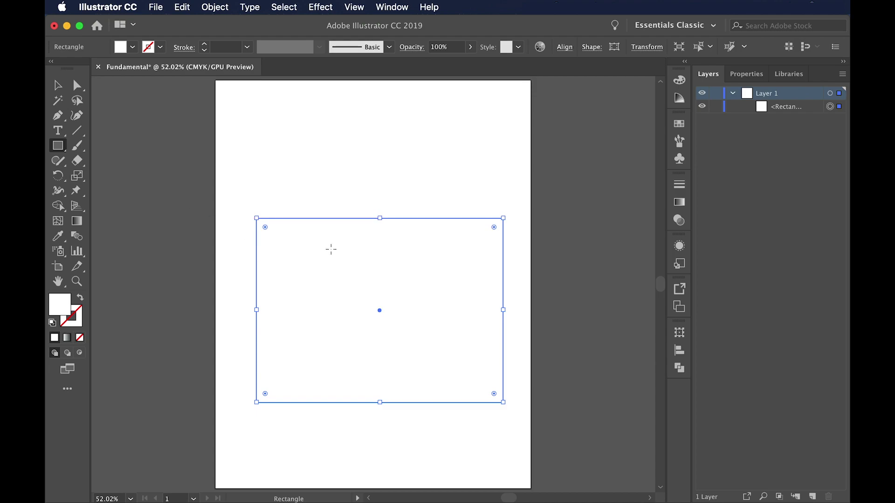
pyautogui.press('super+z')
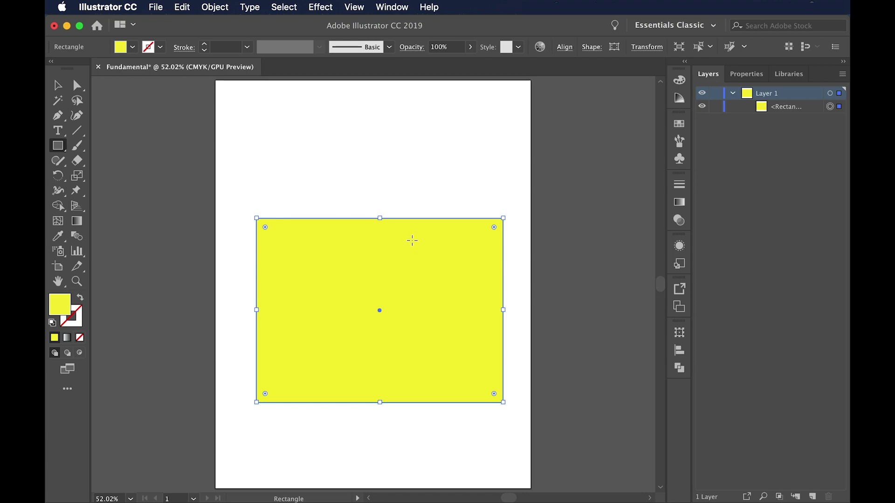
# Draw a small square in the upper-right area of the yellow rectangle and fill it white
pyautogui.moveTo(411, 241); pyautogui.dragTo(462, 290)
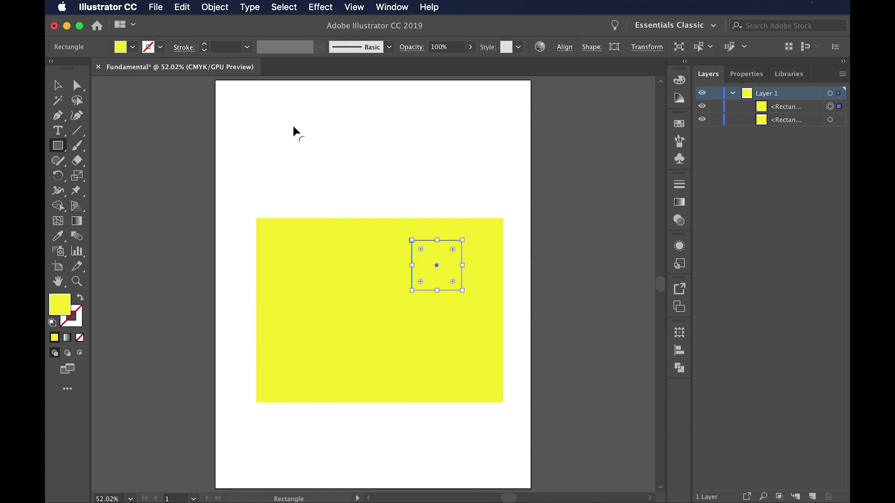
pyautogui.click(132, 46)
pyautogui.click(74, 69)
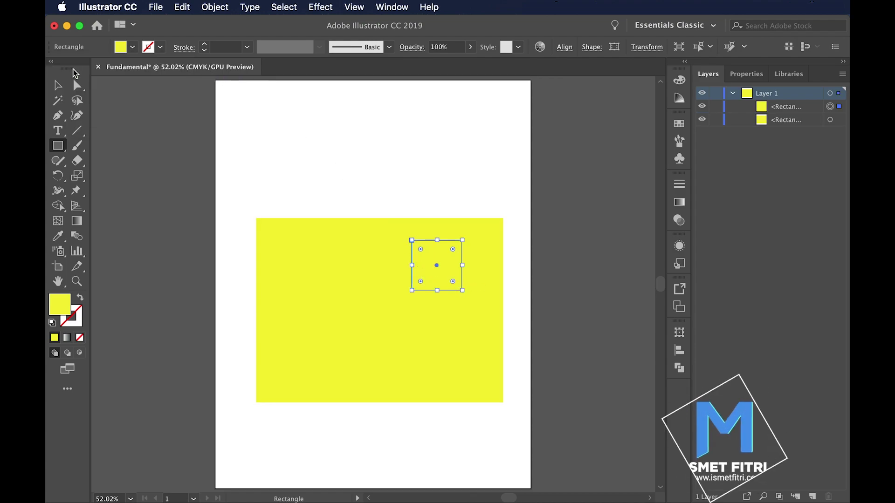
pyautogui.click(132, 47)
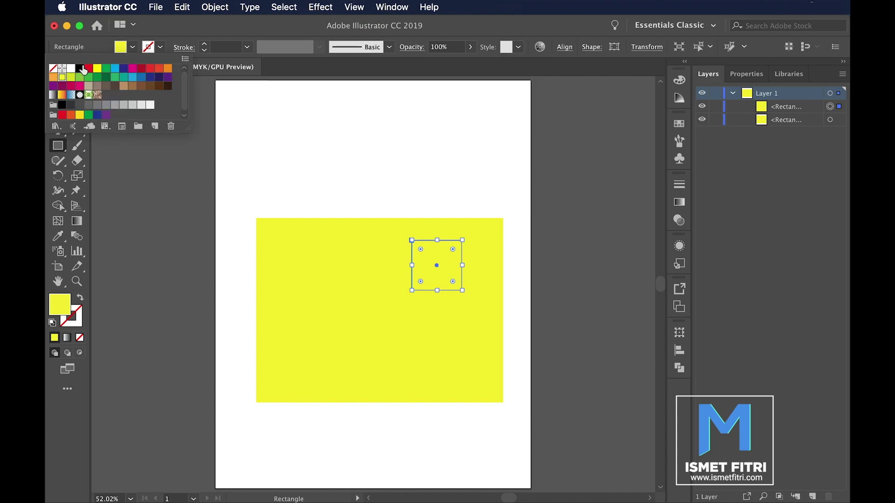
pyautogui.click(70, 68)
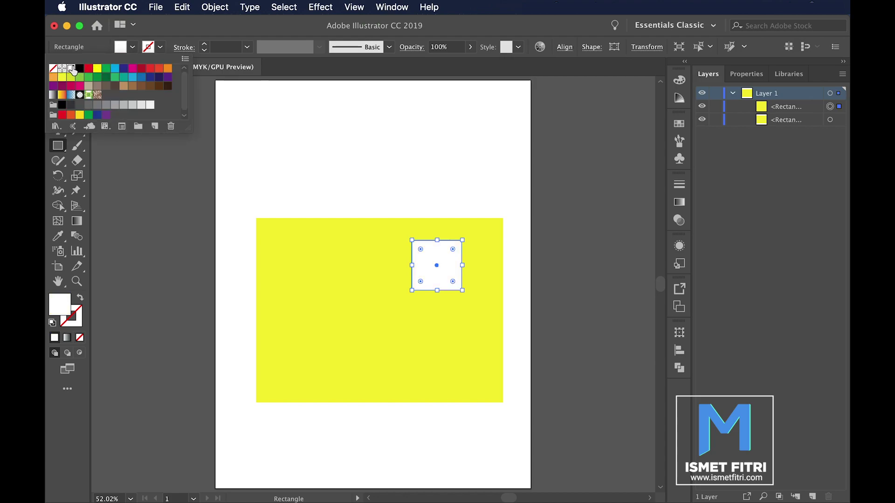
# Give the small white square a black stroke and move it slightly down and to the right
pyautogui.click(160, 47)
pyautogui.click(160, 47)
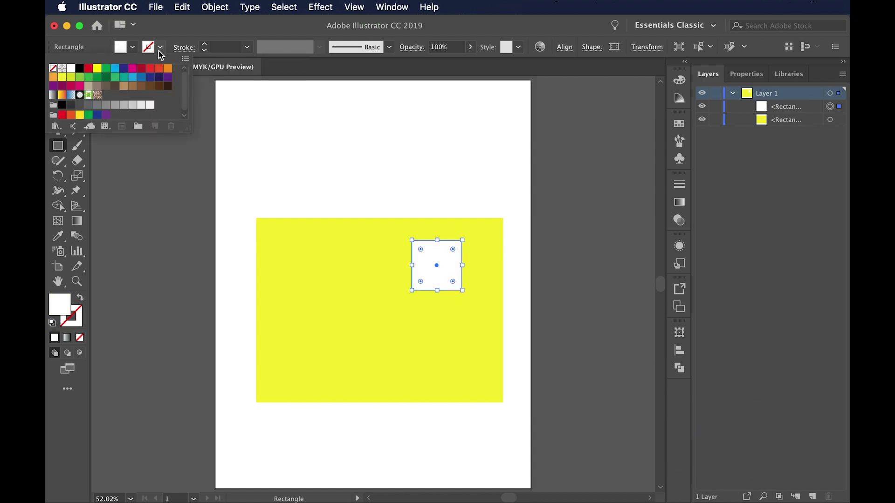
pyautogui.click(80, 68)
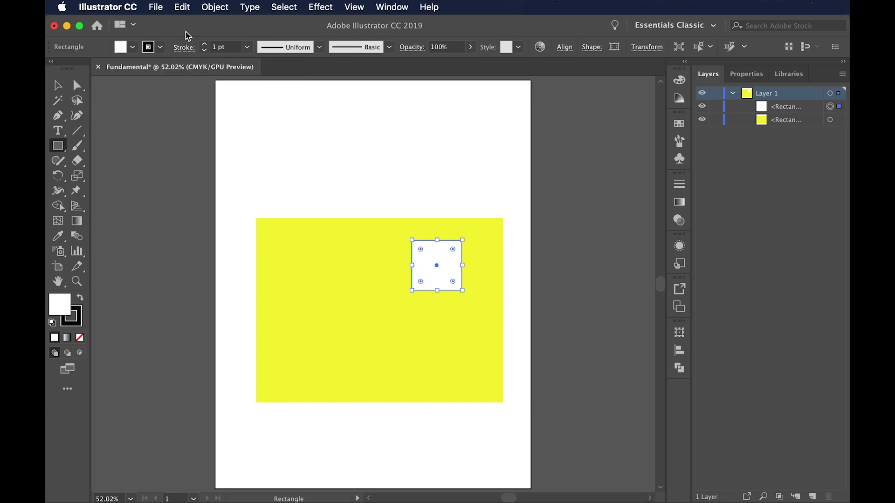
pyautogui.press('v')
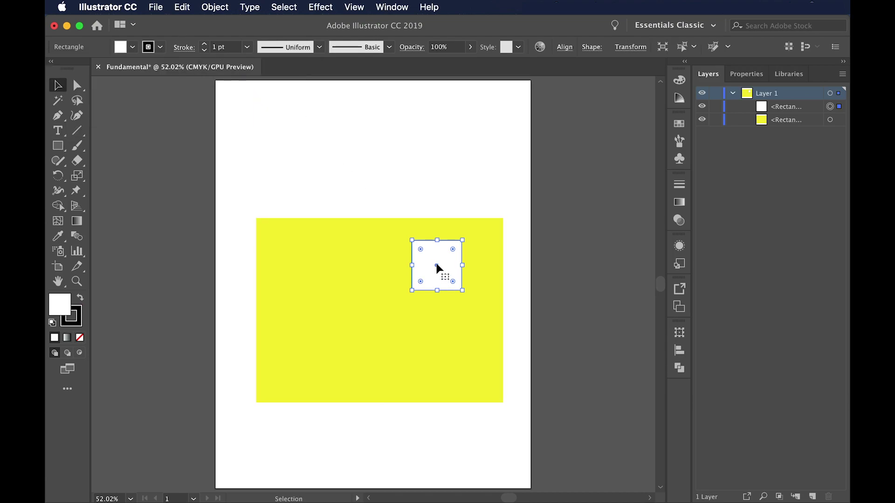
pyautogui.moveTo(440, 250); pyautogui.dragTo(449, 260)
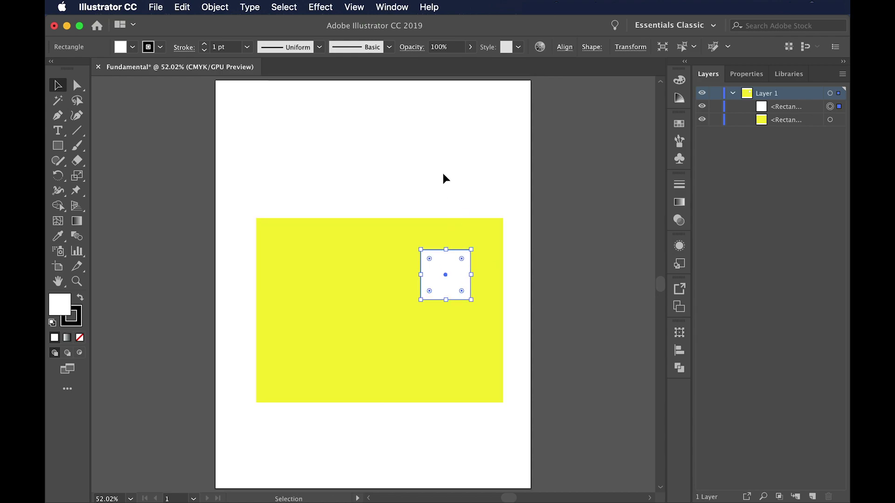
# Duplicate the white square horizontally to the left side of the yellow rectangle as a second window
pyautogui.click(443, 178)
pyautogui.click(452, 270)
pyautogui.moveTo(431, 269); pyautogui.dragTo(312, 271)
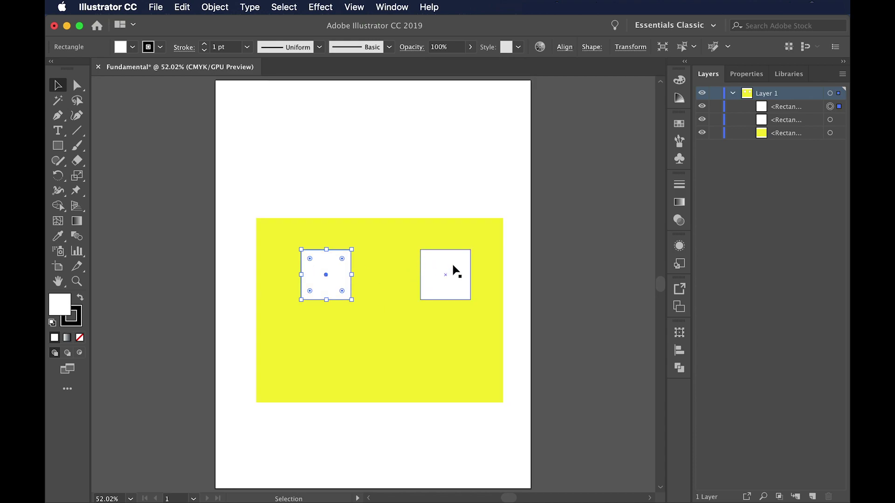
pyautogui.click(427, 148)
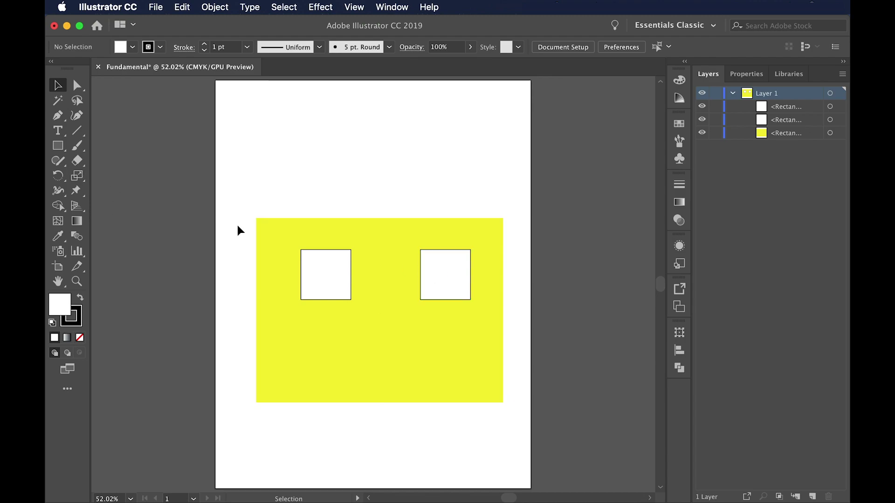
# Draw a tall door rectangle between the windows, reaching the yellow rectangle's bottom edge, and widen it slightly to the left
pyautogui.click(58, 146)
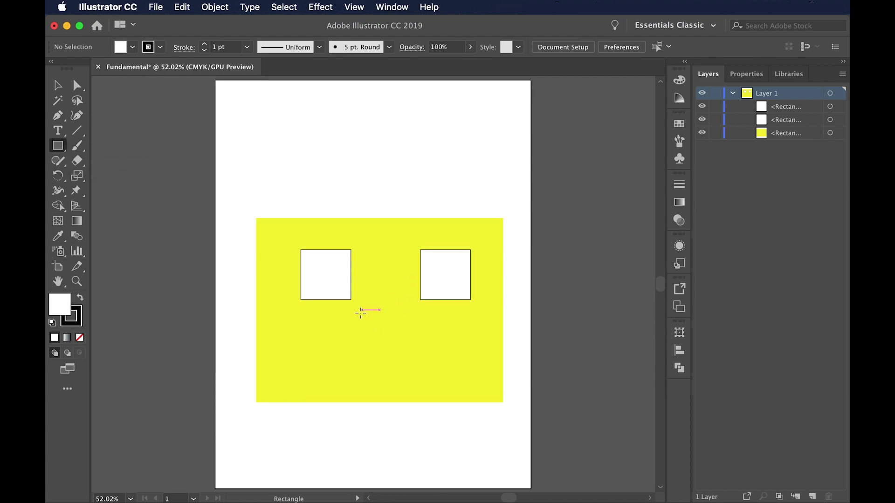
pyautogui.moveTo(364, 292); pyautogui.dragTo(410, 403)
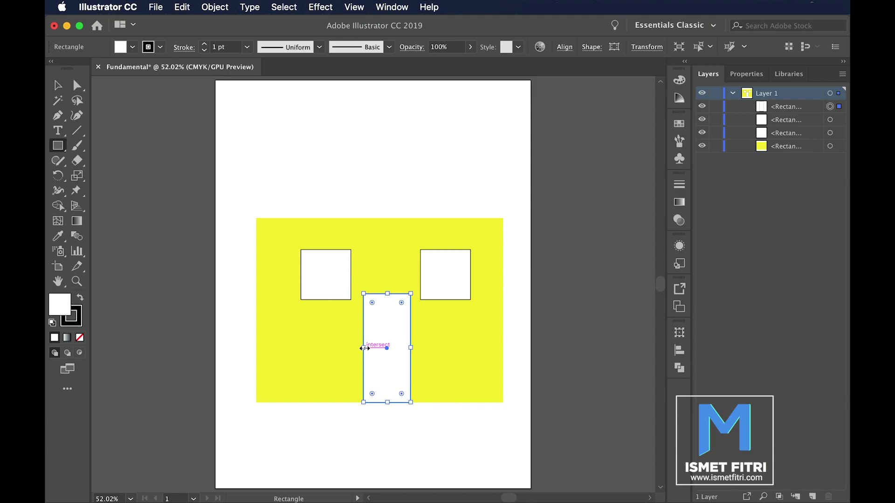
pyautogui.press('v')
pyautogui.moveTo(363, 348); pyautogui.dragTo(360, 347)
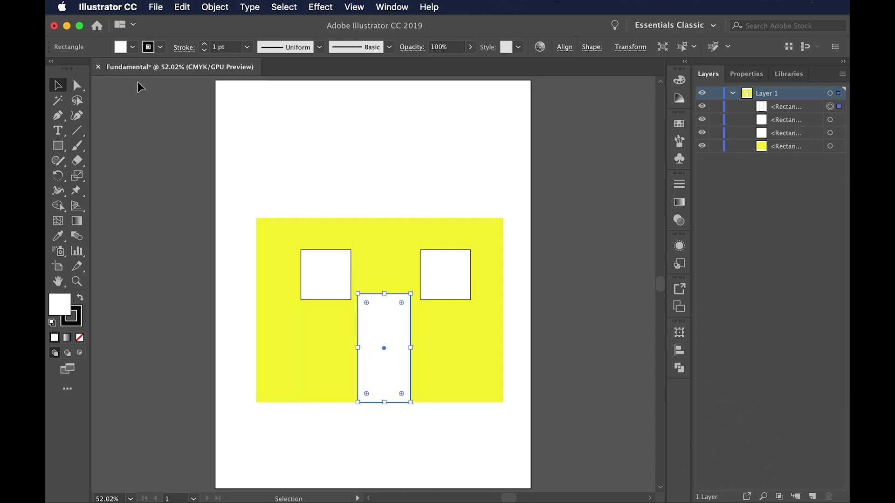
# Fill the door rectangle with a medium brown swatch and deselect it
pyautogui.click(133, 47)
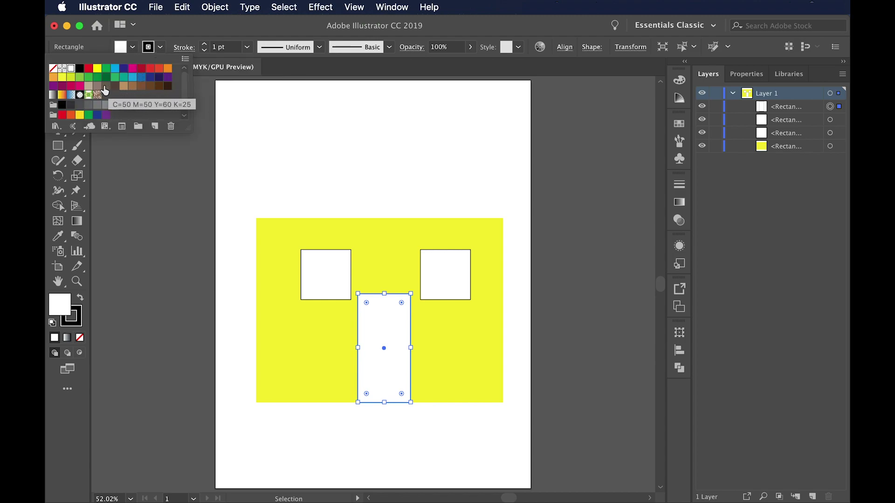
pyautogui.click(133, 87)
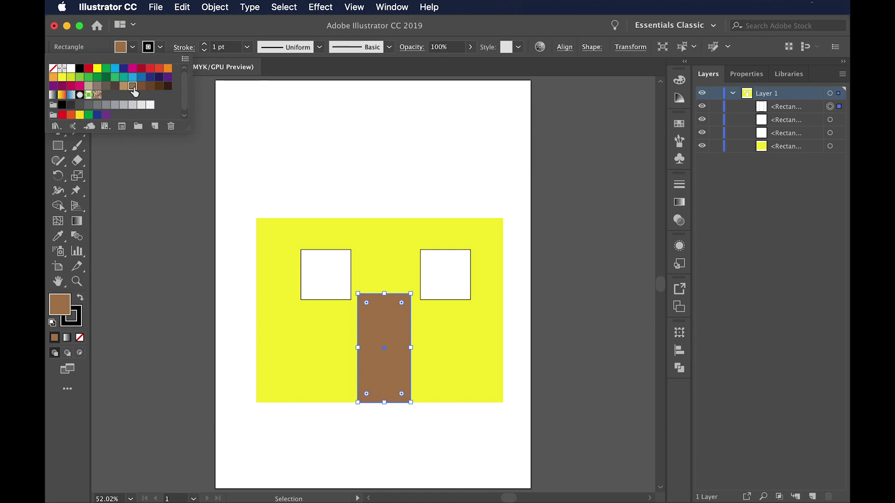
pyautogui.click(366, 188)
# Nudge the left window further left in four large increments, closer to the yellow wall's left edge
pyautogui.click(331, 255)
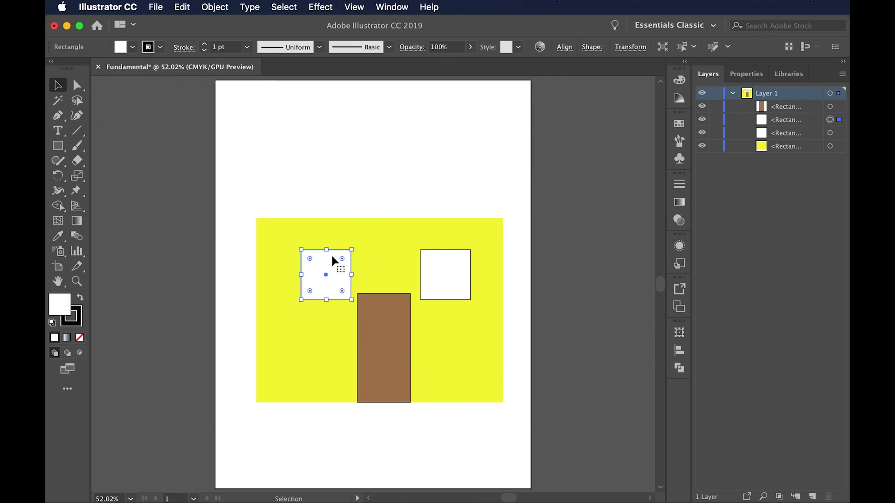
pyautogui.hotkey('shift', 'Left')
pyautogui.hotkey('shift', 'Left')
pyautogui.hotkey('shift', 'Left')
pyautogui.hotkey('shift', 'Left')
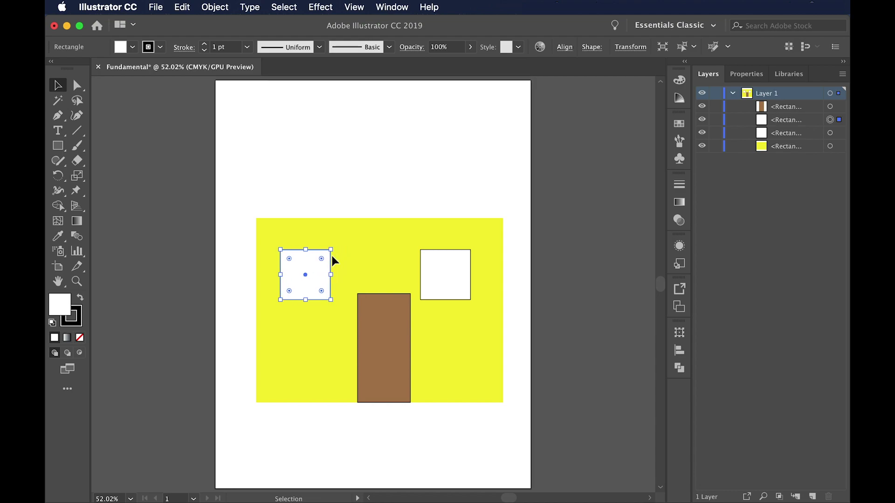
# Nudge the right window to the right in large increments, closer to the yellow wall's right edge
pyautogui.click(449, 282)
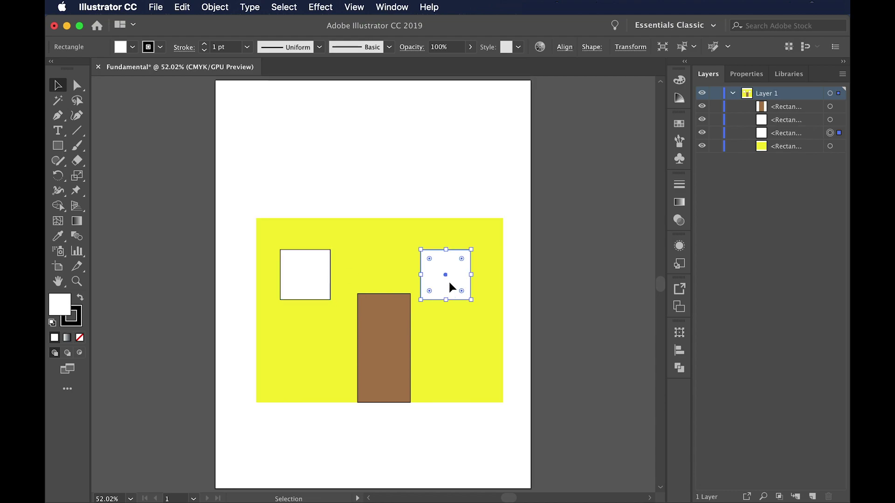
pyautogui.hotkey('shift', 'Right')
pyautogui.hotkey('shift', 'Right')
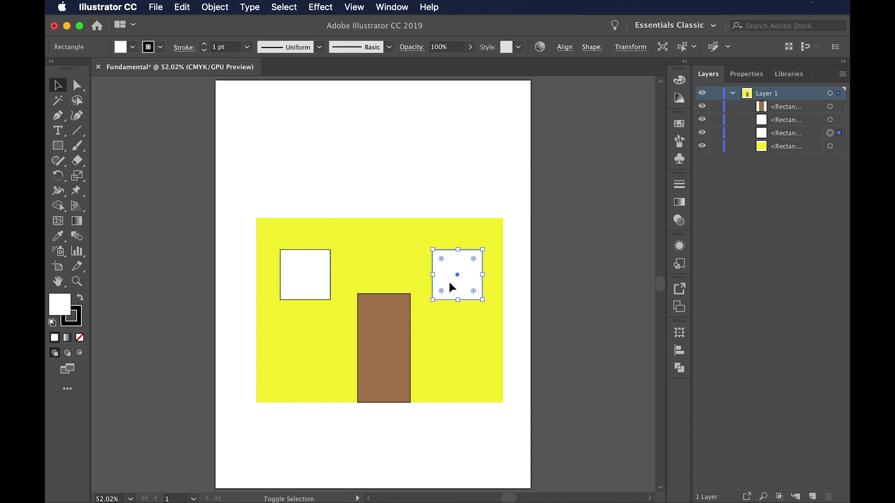
pyautogui.click(419, 180)
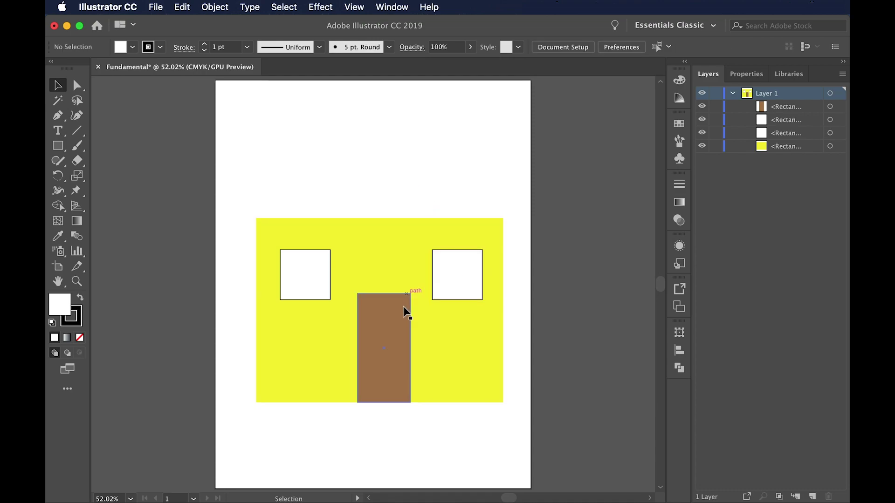
# Nudge the brown door slightly left so it is centred on the yellow wall
pyautogui.click(394, 330)
pyautogui.press('Left')
pyautogui.press('Left')
pyautogui.press('Left')
pyautogui.press('Left')
pyautogui.press('Left')
pyautogui.press('Left')
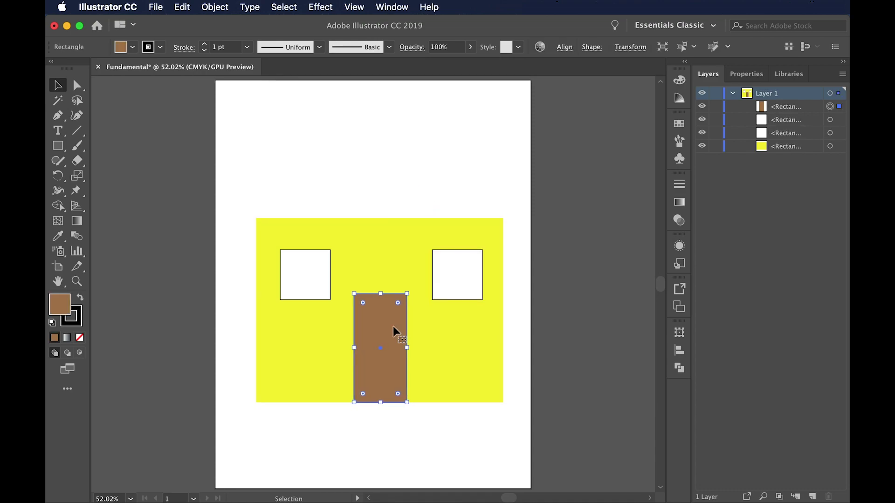
pyautogui.click(461, 87)
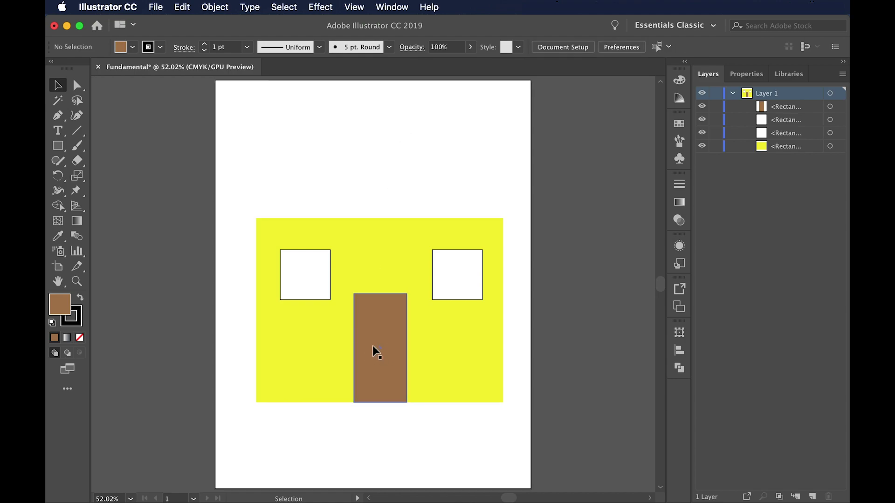
# Draw a small doorknob circle near the door's left edge with the Ellipse tool and move it slightly down
pyautogui.click(60, 148)
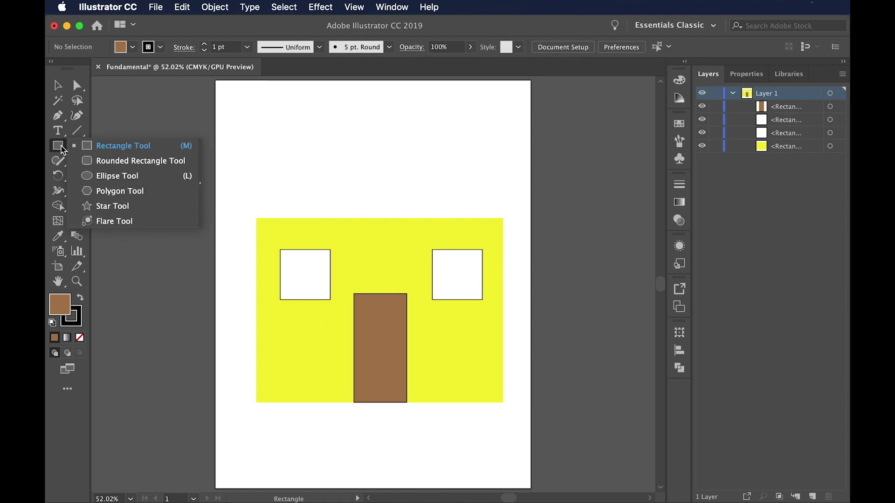
pyautogui.click(117, 176)
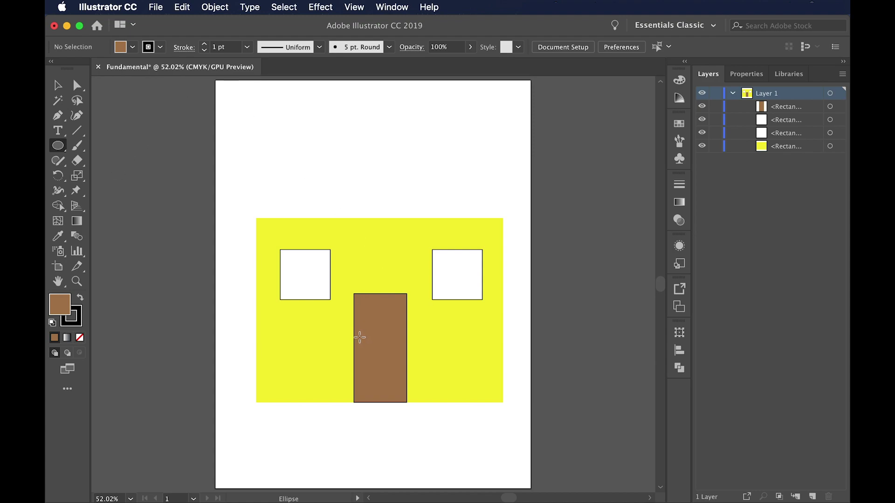
pyautogui.moveTo(360, 336); pyautogui.dragTo(366, 345)
pyautogui.press('super+minus')
pyautogui.press('super+equal')
pyautogui.press('super+equal')
pyautogui.press('super+equal')
pyautogui.press('super+equal')
pyautogui.press('super+equal')
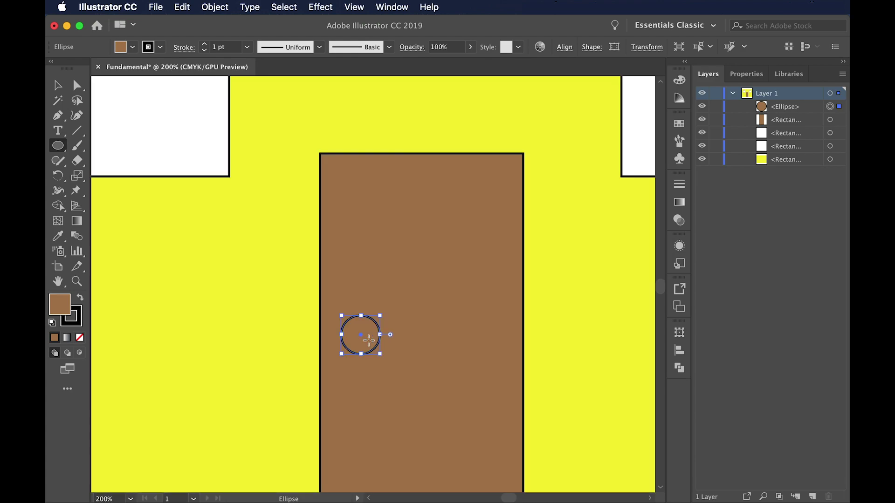
pyautogui.press('v')
pyautogui.moveTo(370, 342); pyautogui.dragTo(365, 362)
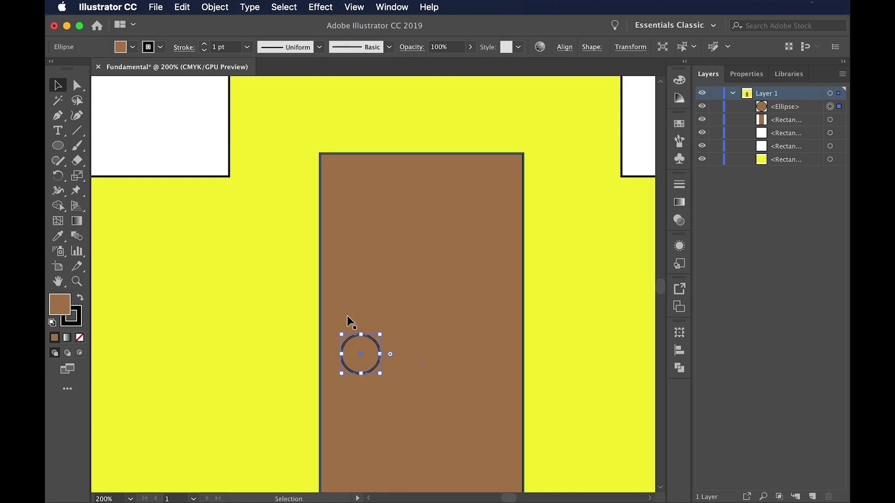
# Fill the doorknob circle with an orange-red swatch, return to the full artboard view and deselect it
pyautogui.click(133, 47)
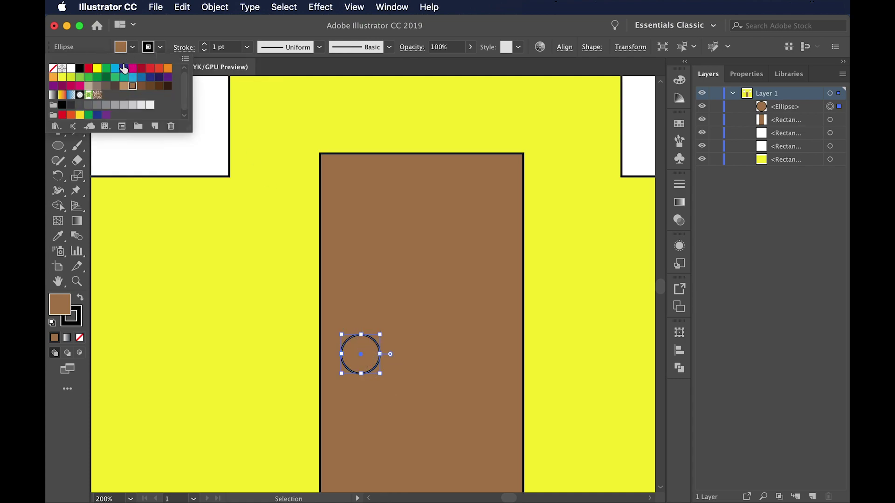
pyautogui.click(159, 69)
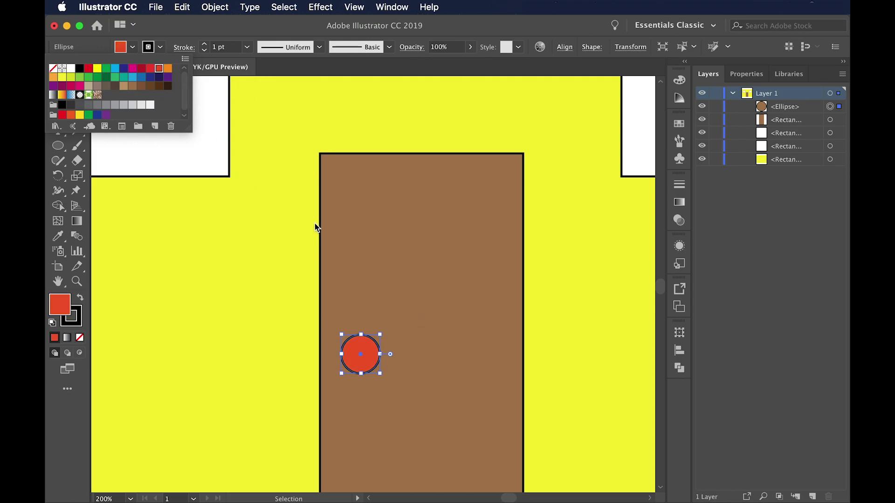
pyautogui.click(426, 289)
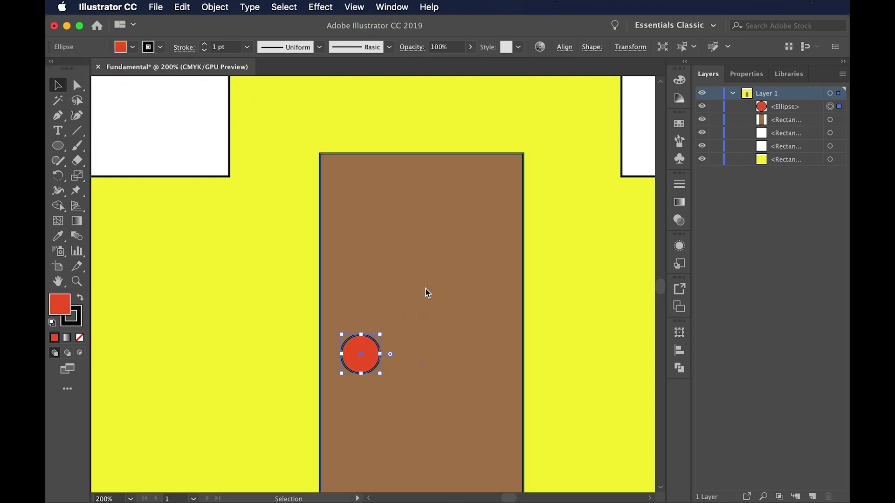
pyautogui.press('super+0')
pyautogui.click(403, 167)
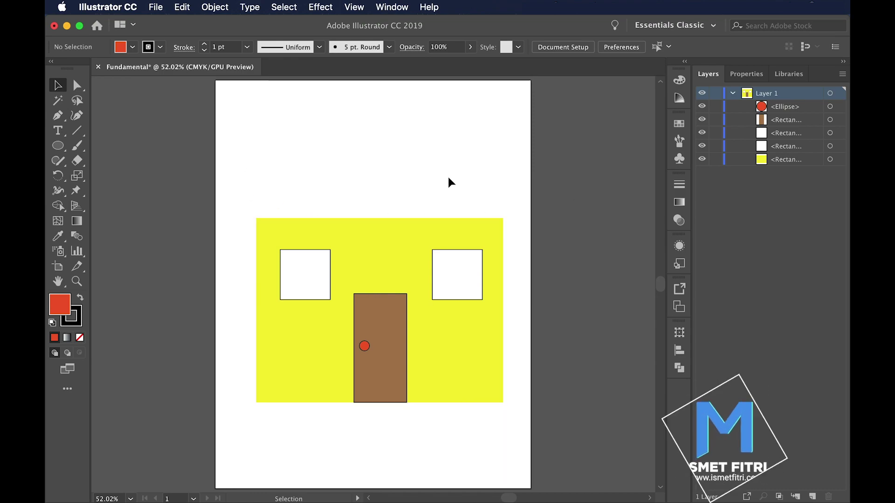
# Draw a shallow roof rectangle with the Rectangle tool on top of the yellow wall, spanning its full width
pyautogui.click(63, 147)
pyautogui.moveTo(63, 148); pyautogui.dragTo(114, 147)
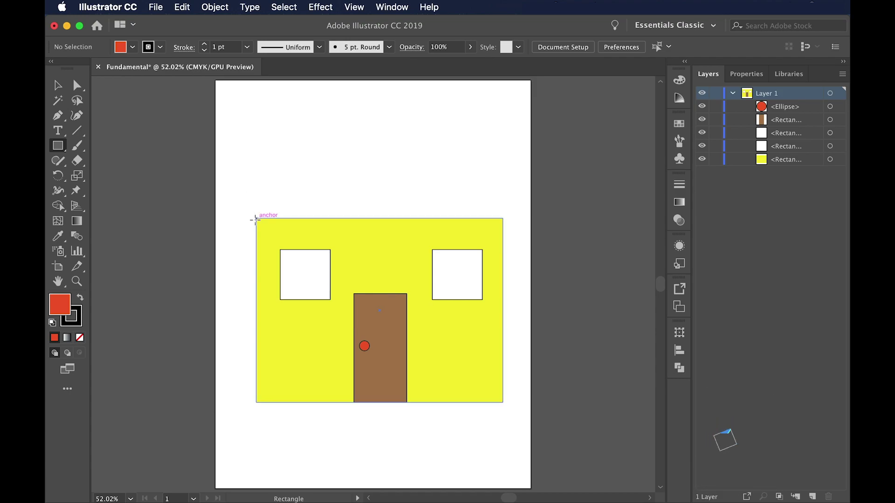
pyautogui.moveTo(256, 218); pyautogui.dragTo(503, 188)
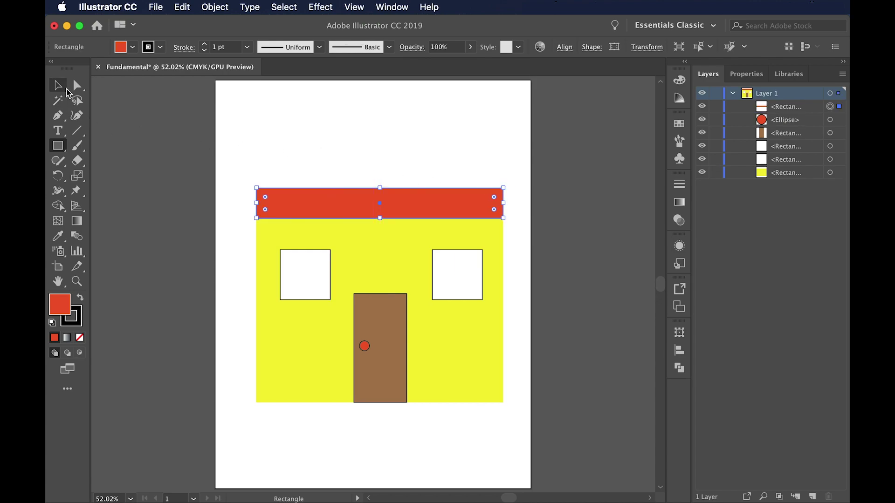
# Fill the roof rectangle with the CMYK Red swatch and switch to the Direct Selection tool
pyautogui.click(131, 48)
pyautogui.click(88, 69)
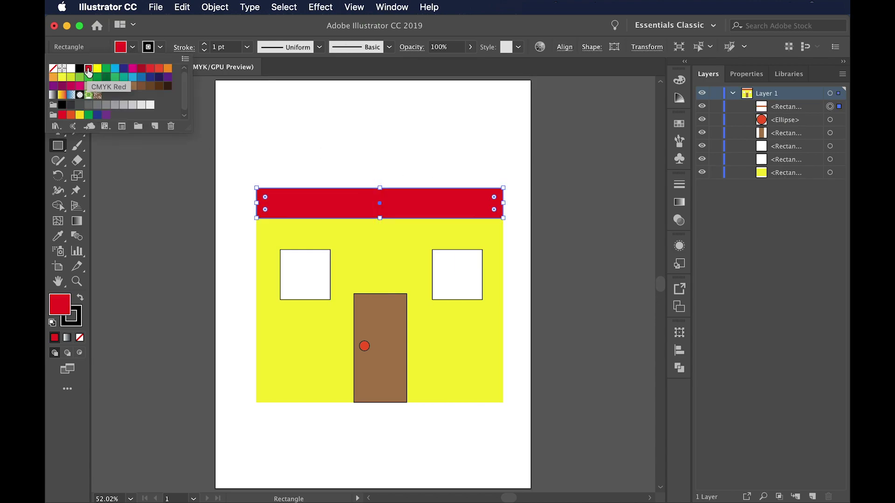
pyautogui.click(132, 47)
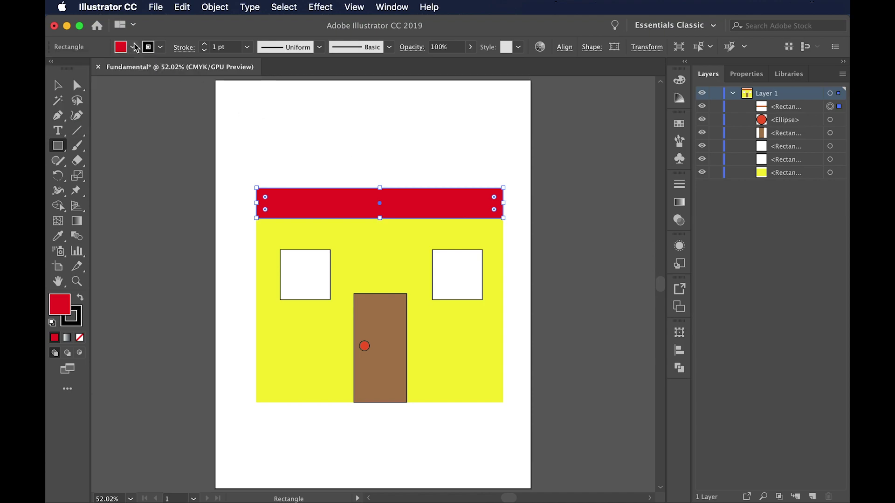
pyautogui.click(77, 85)
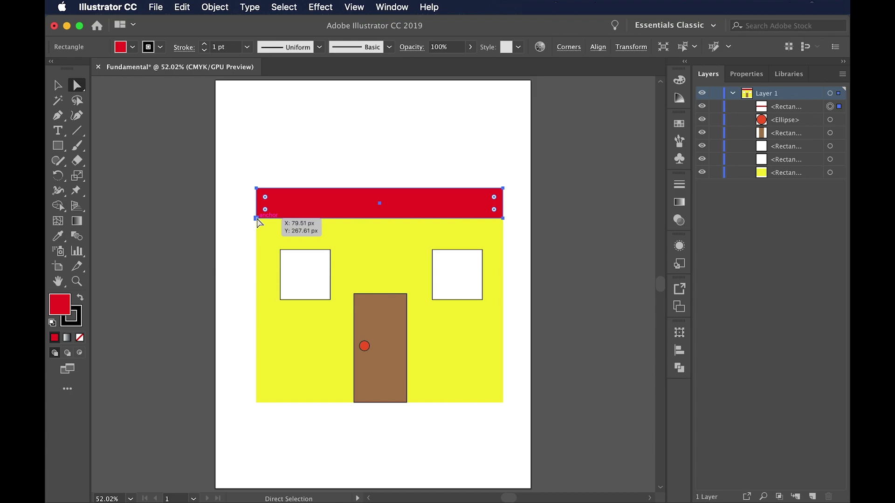
# Move the roof's lower-left anchor point outward to the left and its lower-right anchor point outward to the right to form overhanging eaves
pyautogui.click(257, 218)
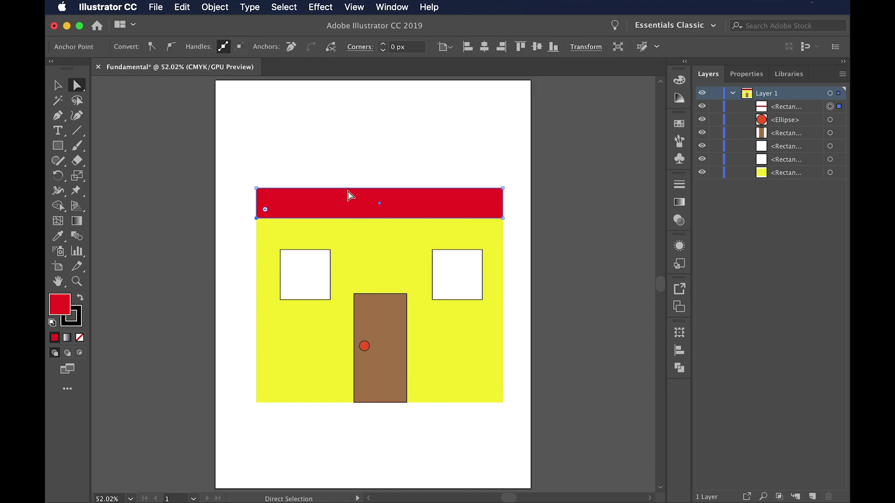
pyautogui.hotkey('shift', 'Left')
pyautogui.hotkey('shift', 'Left')
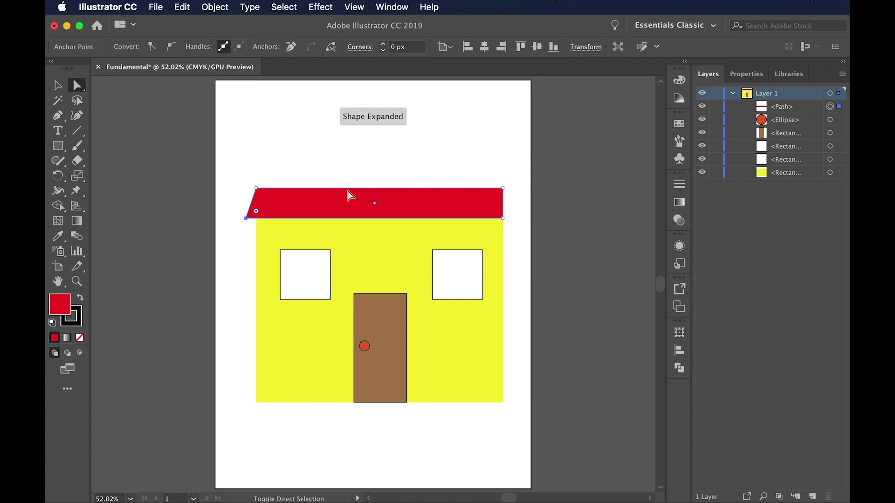
pyautogui.hotkey('shift', 'Left')
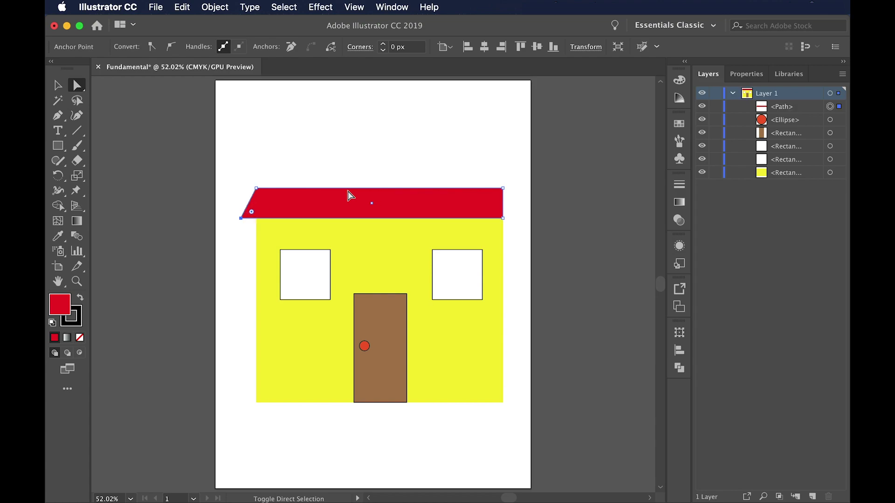
pyautogui.hotkey('shift', 'Left')
pyautogui.click(503, 218)
pyautogui.hotkey('shift', 'Right')
pyautogui.hotkey('shift', 'Right')
pyautogui.hotkey('shift', 'Right')
# Select the roof's two upper anchor points, move them up to make the roof taller, and deselect the roof
pyautogui.moveTo(239, 158); pyautogui.dragTo(533, 206)
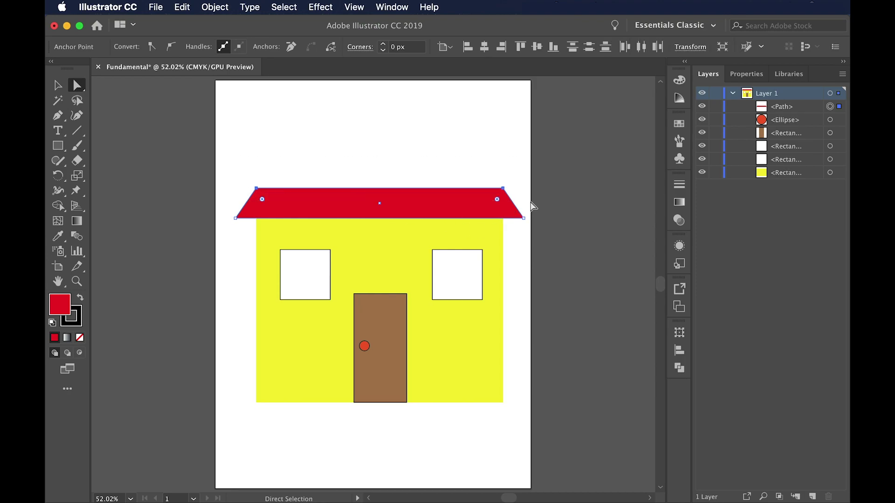
pyautogui.press('Up')
pyautogui.press('Up')
pyautogui.press('Up')
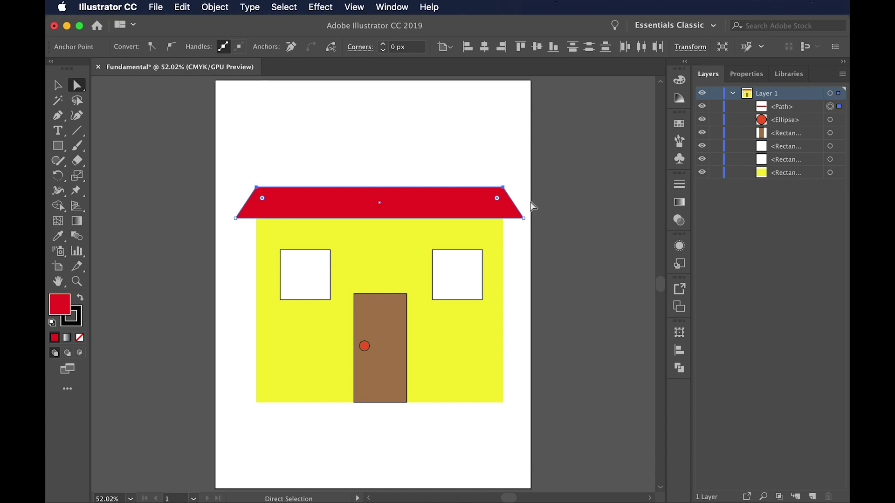
pyautogui.press('Up')
pyautogui.press('Up')
pyautogui.press('Up')
pyautogui.press('Up')
pyautogui.press('Up')
pyautogui.press('Up')
pyautogui.press('Up')
pyautogui.press('Up')
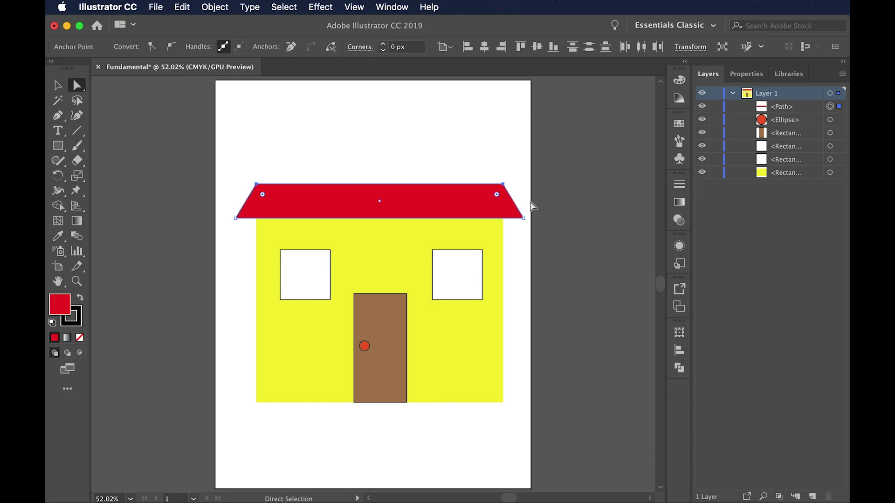
pyautogui.press('Up')
pyautogui.press('Up')
pyautogui.press('Up')
pyautogui.press('Up')
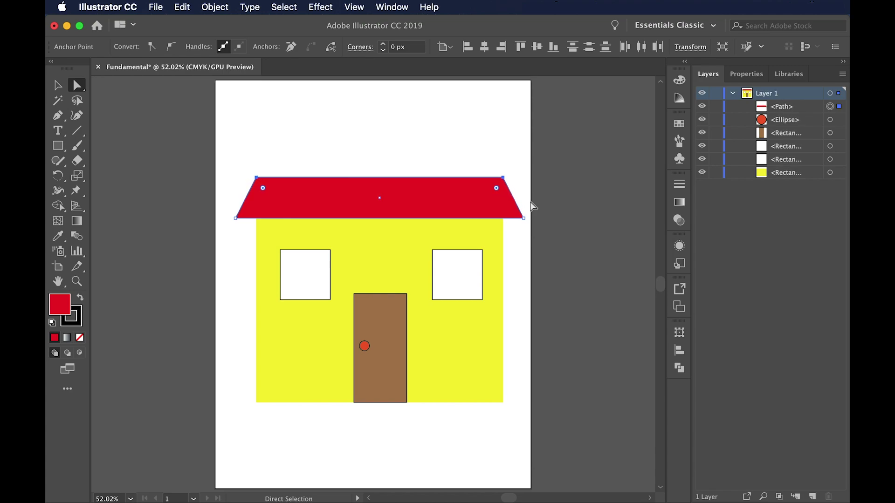
pyautogui.click(298, 116)
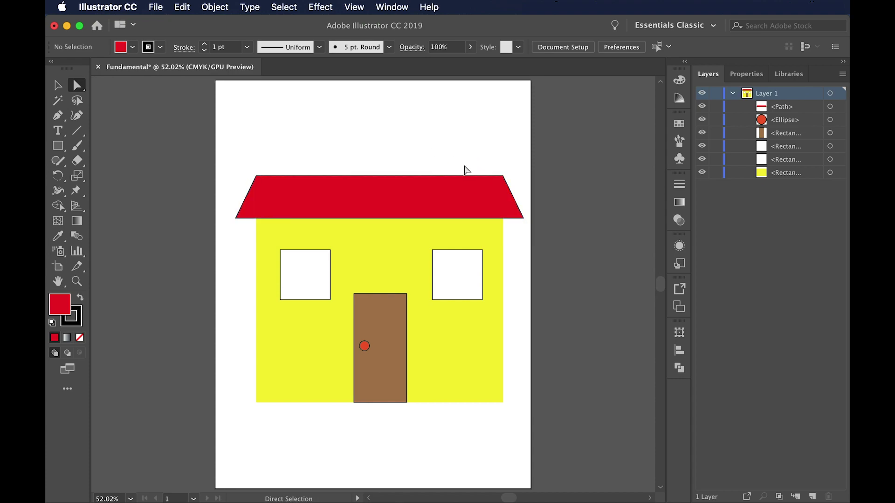
# Draw a small chimney rectangle on the right part of the roof's top edge and shorten it to about half its height
pyautogui.click(61, 147)
pyautogui.moveTo(62, 149); pyautogui.dragTo(129, 146)
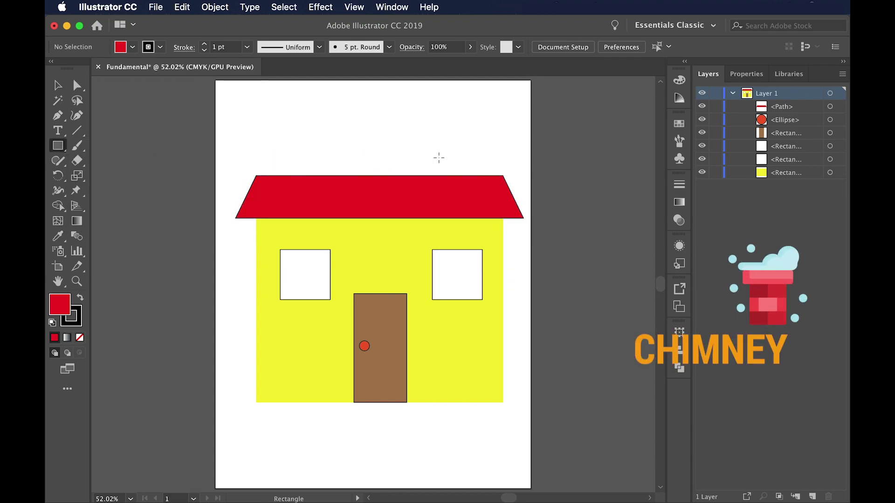
pyautogui.moveTo(446, 135); pyautogui.dragTo(473, 175)
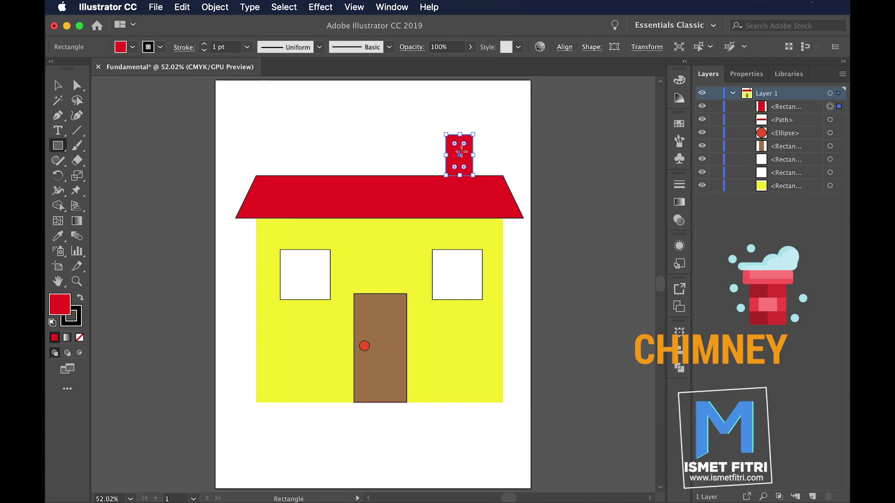
pyautogui.press('v')
pyautogui.moveTo(460, 134); pyautogui.dragTo(466, 161)
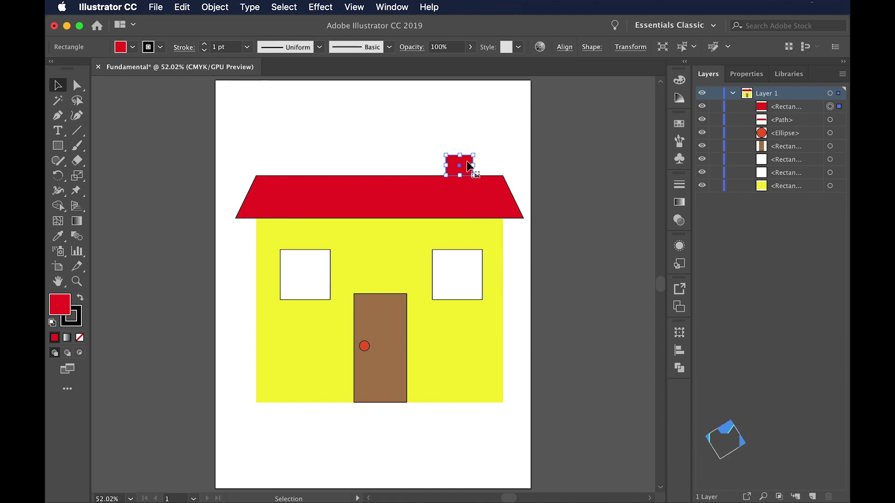
# Duplicate the chimney block directly above itself and reshape the copy into a thin, slightly wider cap, widened equally on both sides
pyautogui.moveTo(466, 161); pyautogui.dragTo(469, 145)
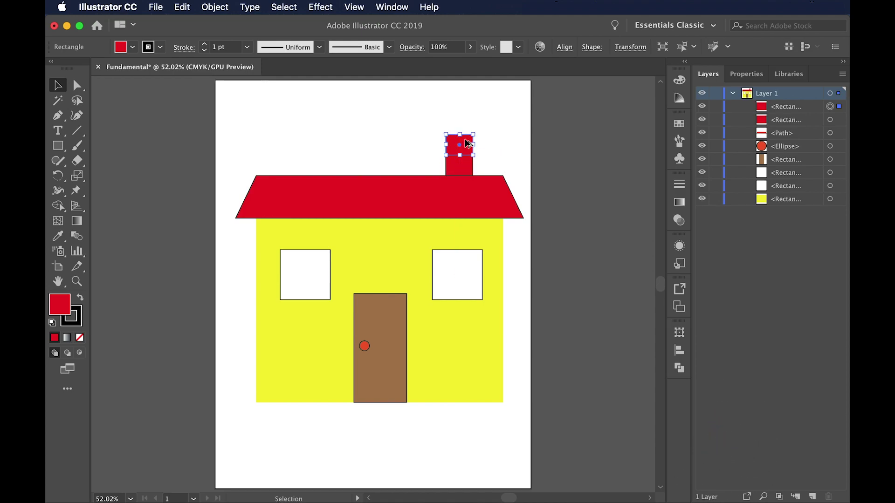
pyautogui.press('super+equal')
pyautogui.press('super+equal')
pyautogui.press('super+equal')
pyautogui.press('super+equal')
pyautogui.press('super+equal')
pyautogui.press('super+minus')
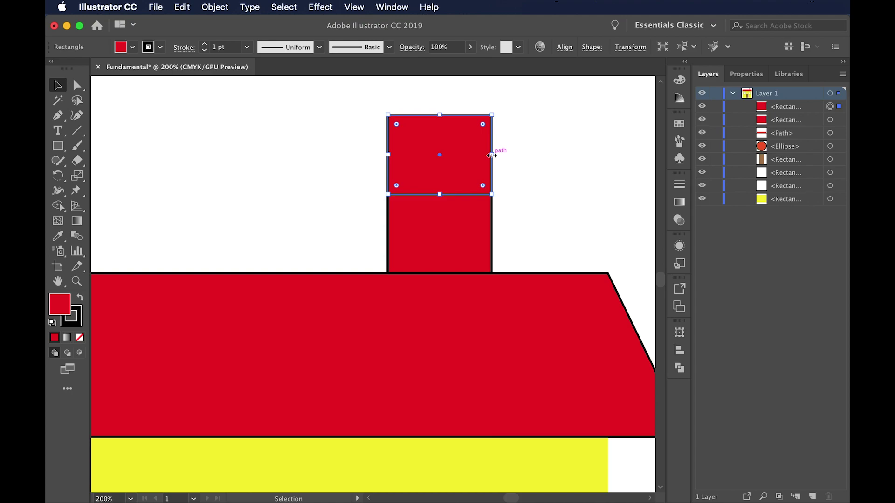
pyautogui.moveTo(492, 155); pyautogui.dragTo(502, 154)
pyautogui.press('super+z')
pyautogui.moveTo(391, 155); pyautogui.dragTo(376, 155)
pyautogui.moveTo(440, 116); pyautogui.dragTo(443, 177)
pyautogui.press('super+0')
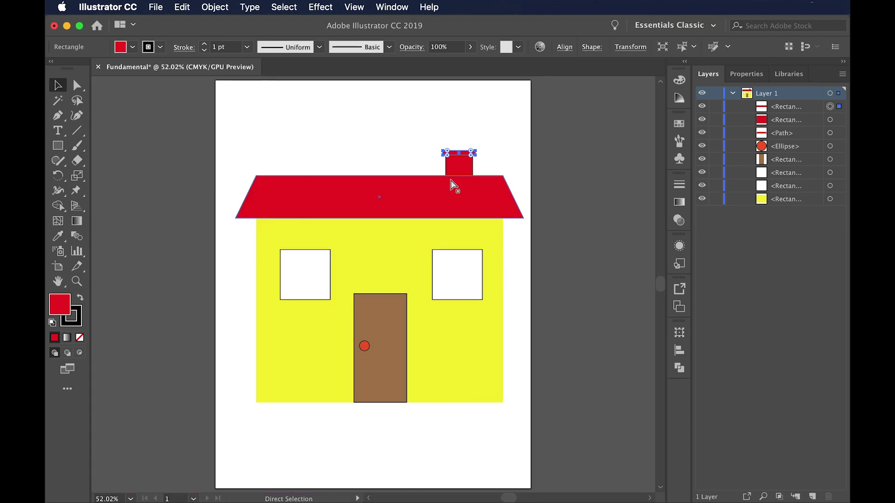
pyautogui.click(469, 431)
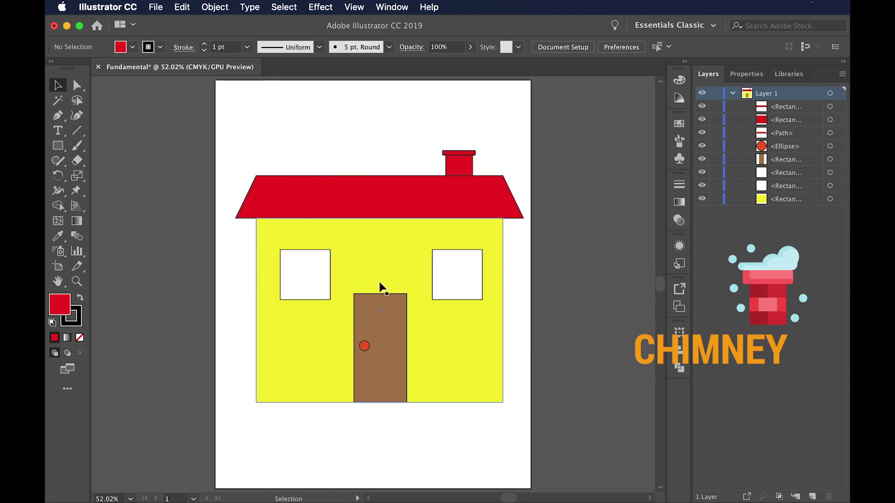
# Select all the shapes of the house and group them
pyautogui.moveTo(228, 135); pyautogui.dragTo(522, 440)
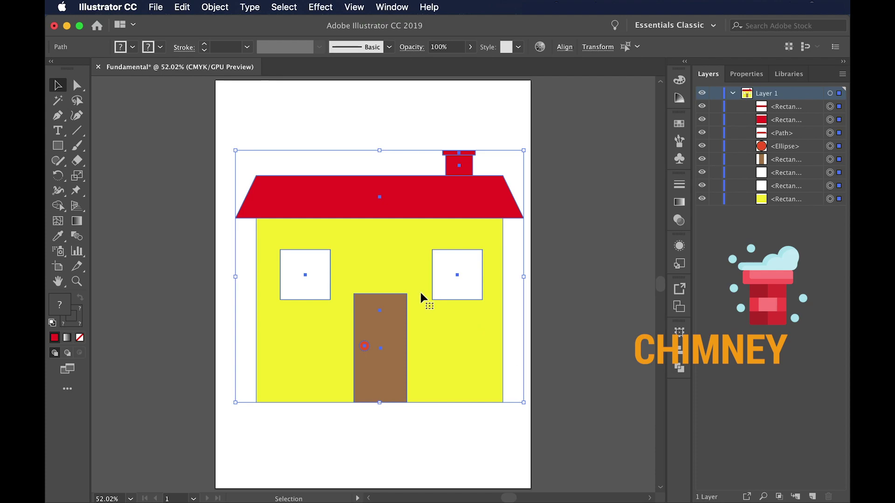
pyautogui.press('a')
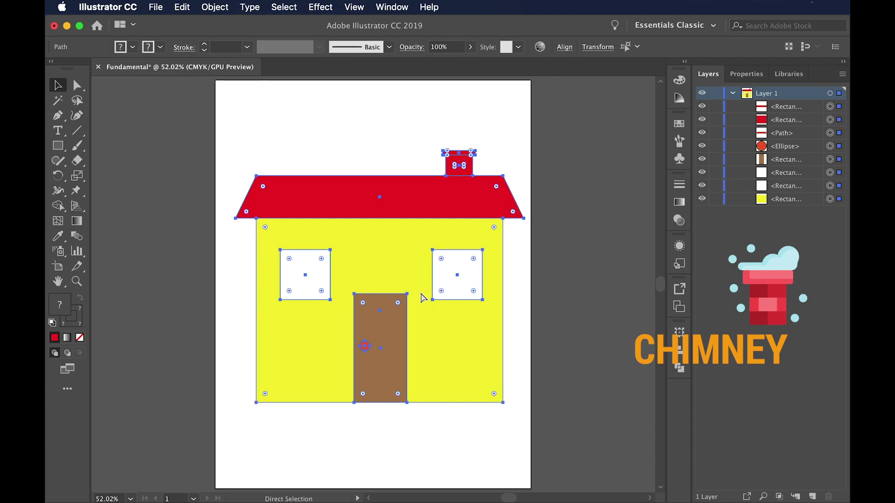
pyautogui.press('v')
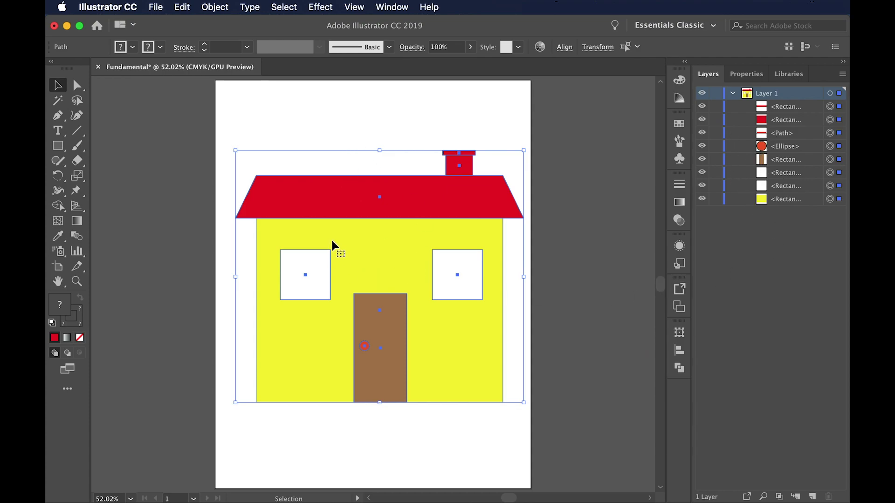
pyautogui.click(381, 135)
pyautogui.moveTo(238, 120); pyautogui.dragTo(514, 449)
pyautogui.click(422, 143)
pyautogui.moveTo(408, 304); pyautogui.dragTo(268, 388)
pyautogui.press('super')
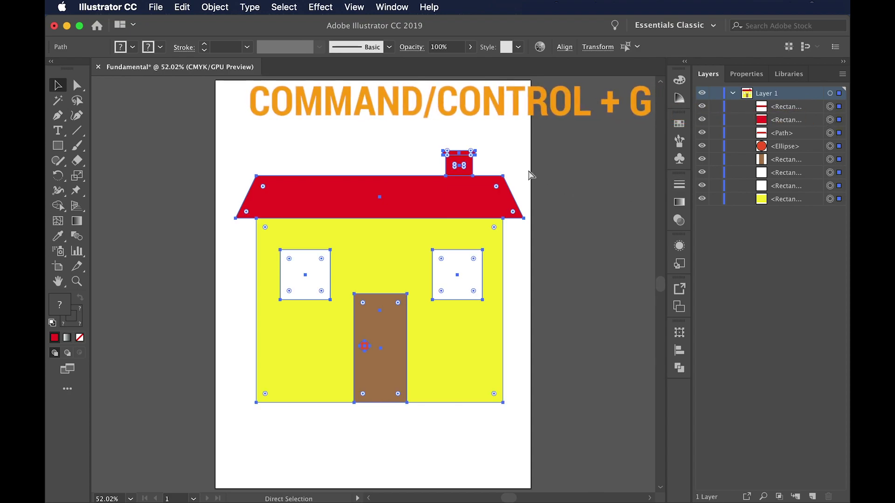
pyautogui.press('super+g')
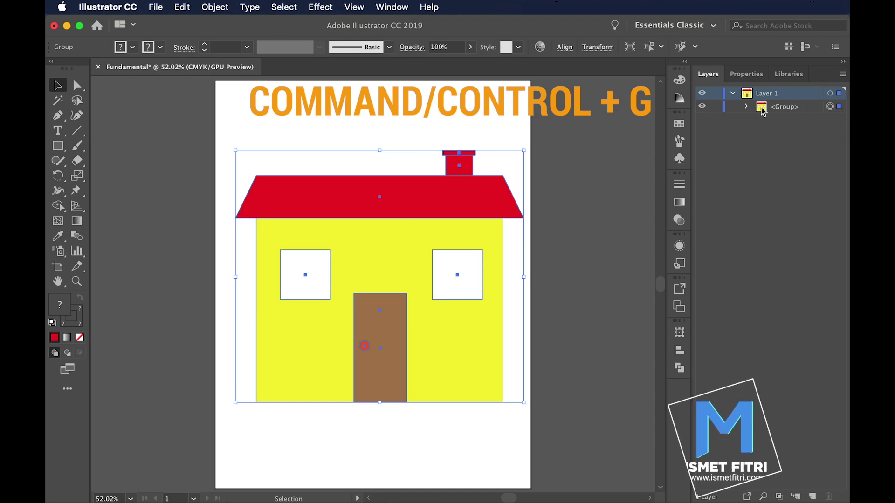
# Rename the new group as House
pyautogui.doubleClick(790, 111)
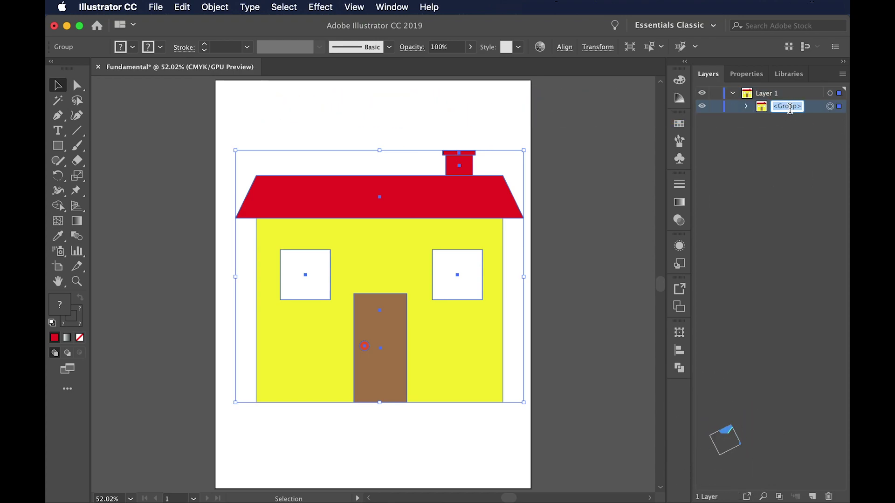
pyautogui.write('HOus')
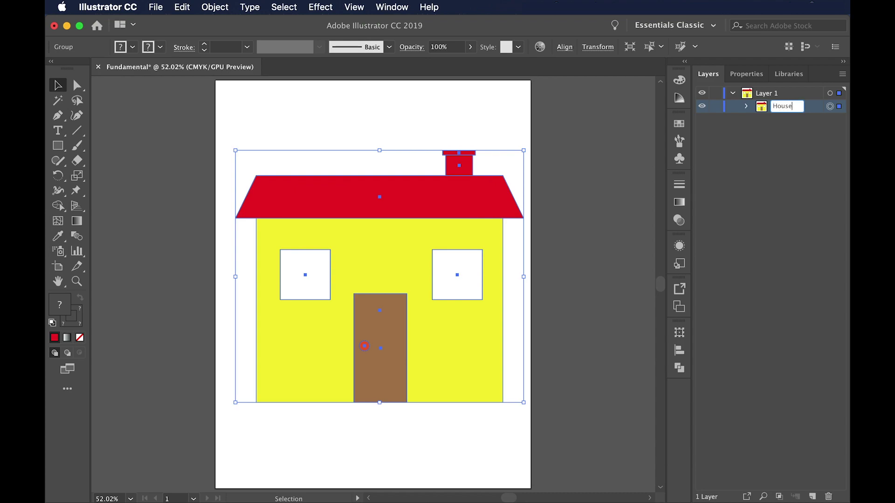
pyautogui.write('e')
pyautogui.press('Return')
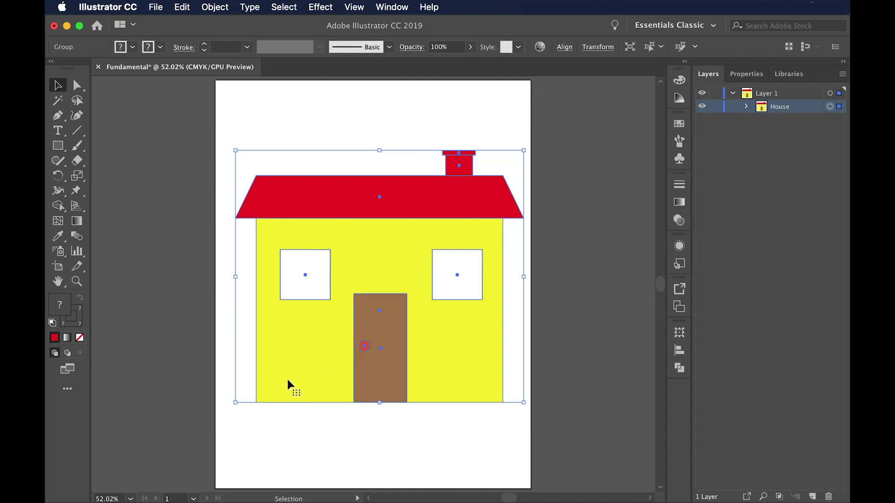
# Scale the House group down proportionally, centre it horizontally and vertically on the artboard, and deselect it
pyautogui.moveTo(236, 404); pyautogui.dragTo(353, 299)
pyautogui.moveTo(429, 234); pyautogui.dragTo(381, 275)
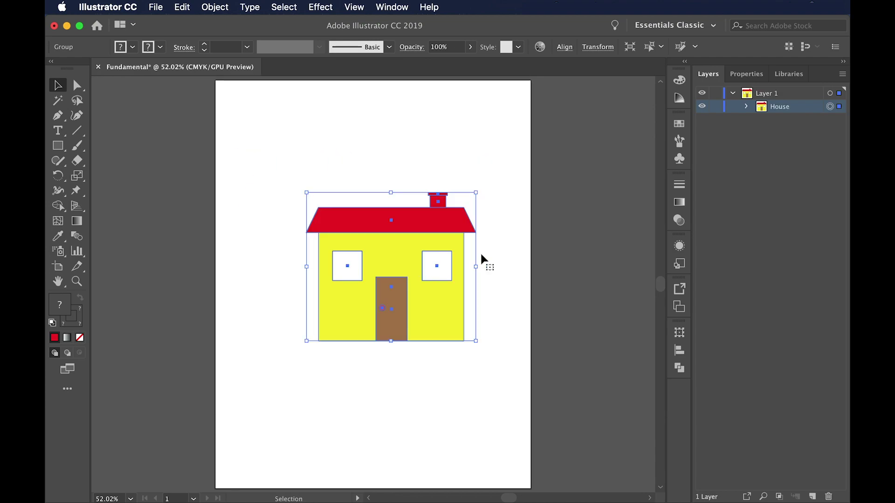
pyautogui.click(679, 350)
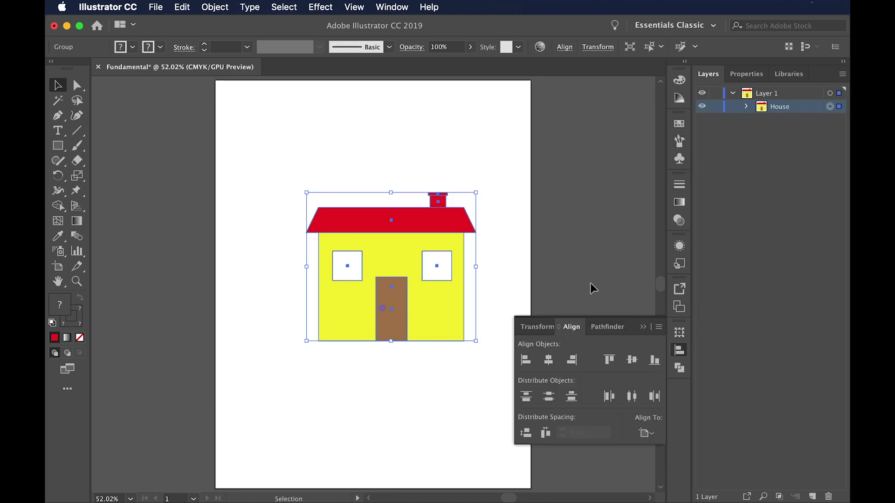
pyautogui.click(646, 433)
pyautogui.click(665, 476)
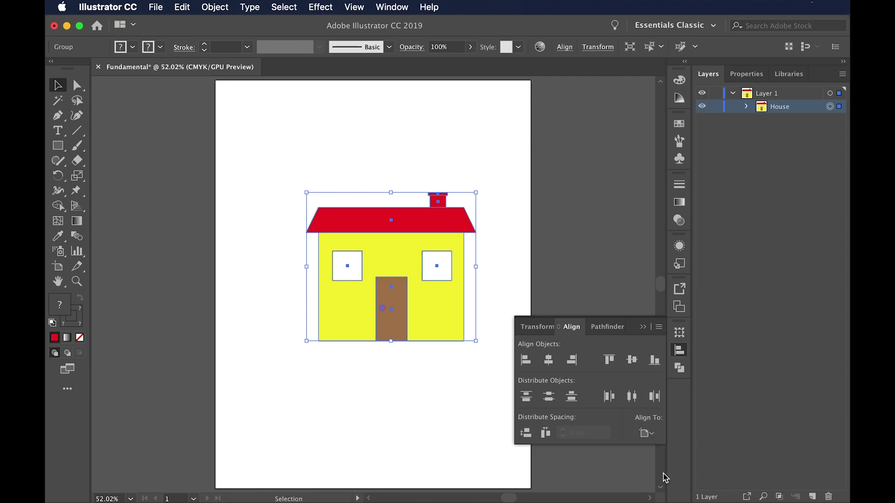
pyautogui.click(549, 360)
pyautogui.click(631, 359)
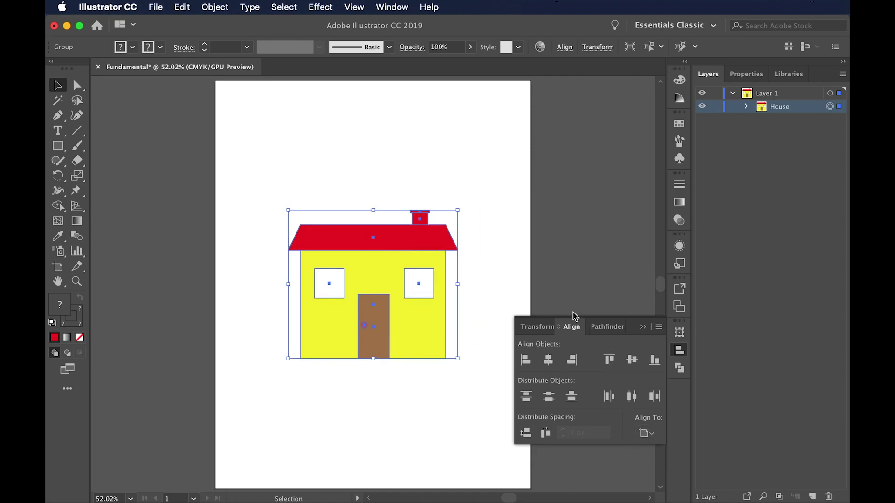
pyautogui.click(477, 173)
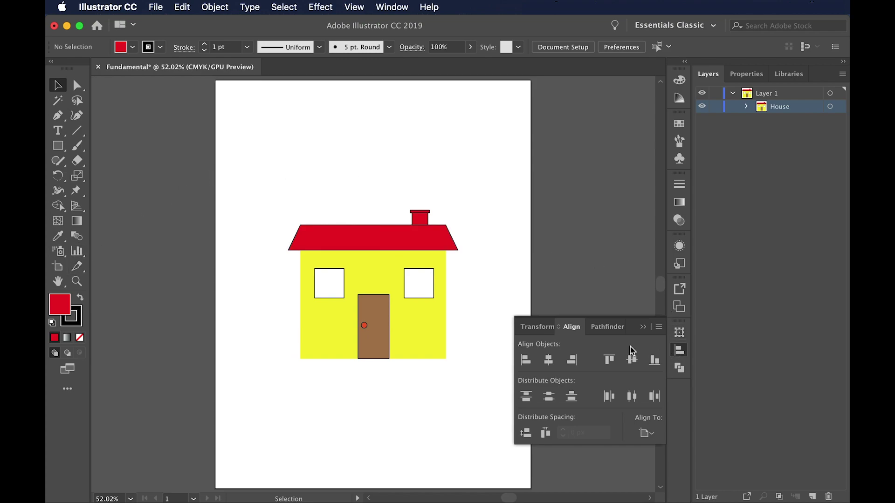
pyautogui.click(678, 351)
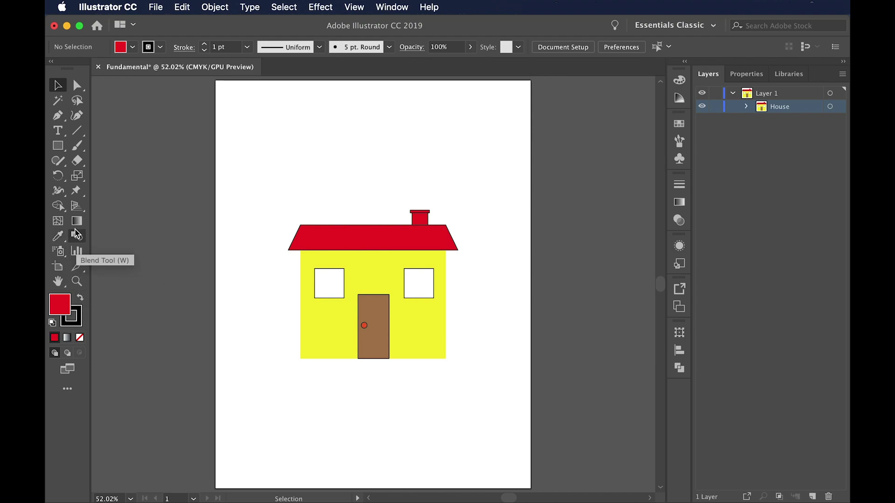
# Switch to the Shape Builder tool and show its related tools
pyautogui.click(58, 206)
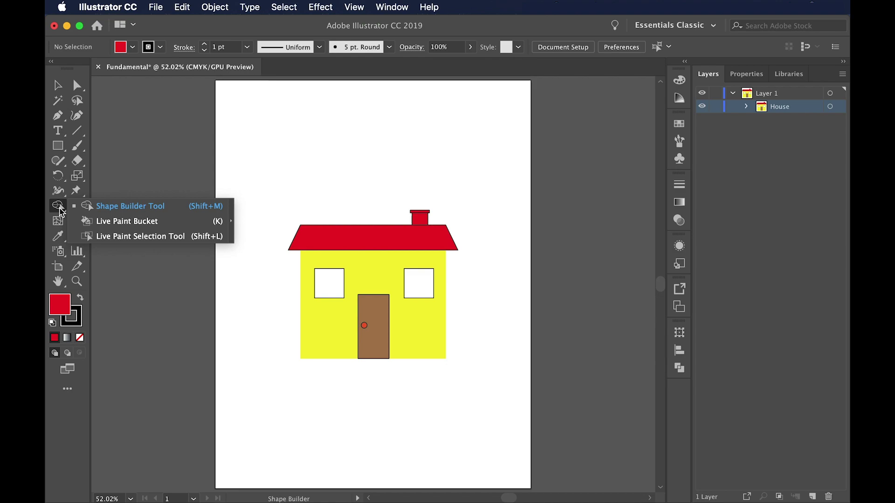